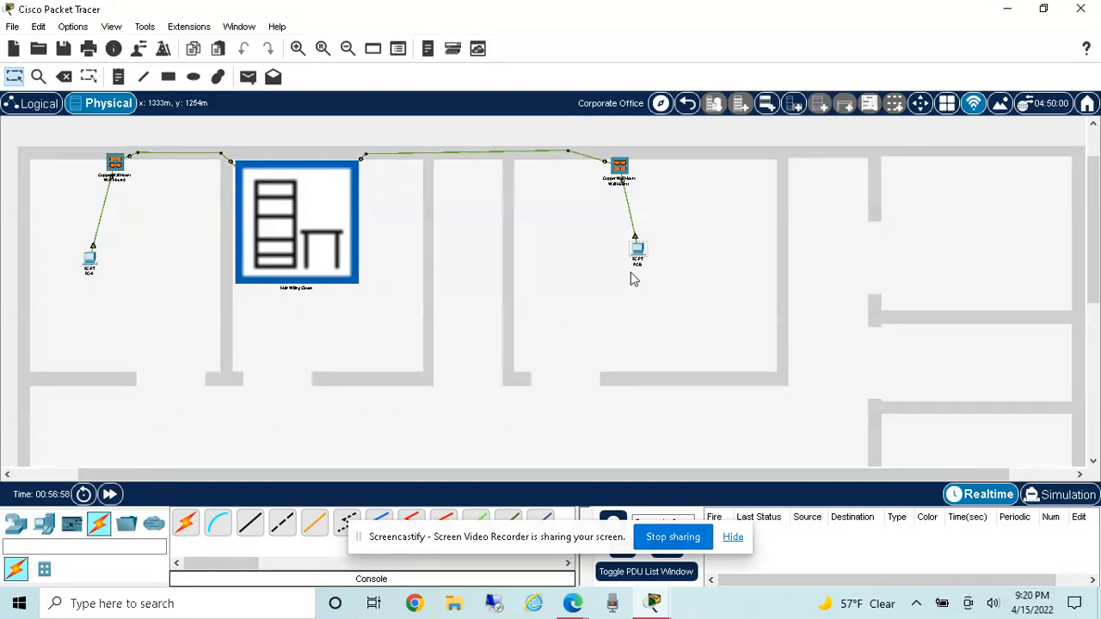
Step: Assign PC-B the static IPv4 address 172.16.1.10 and let the default subnet mask fill in
{"action": "mouse_move", "coordinate": [640, 250]}
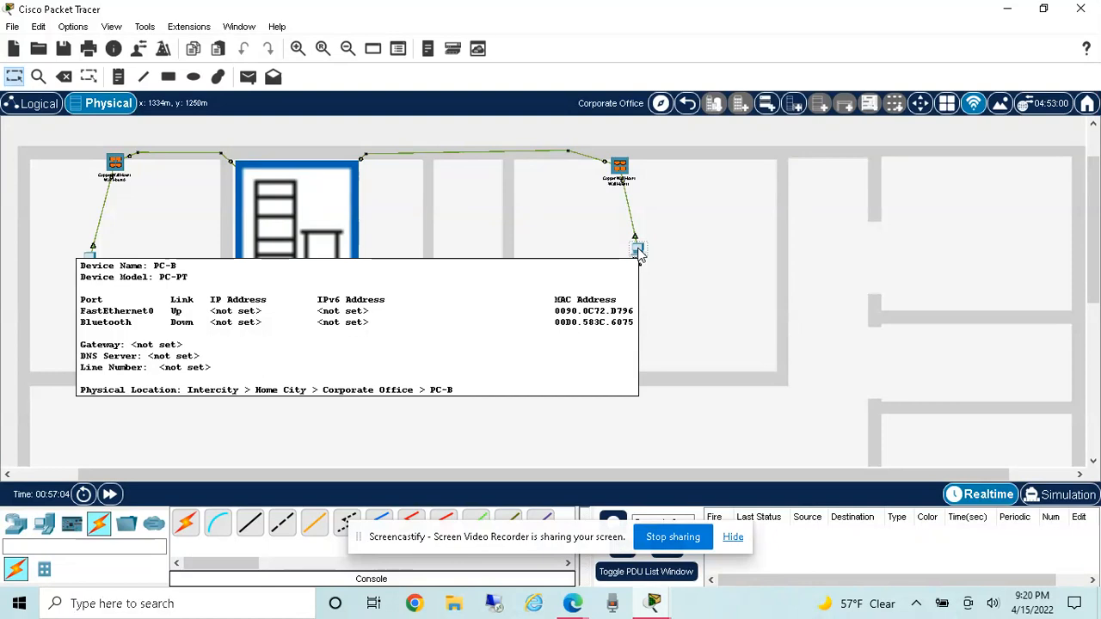
{"action": "left_click", "coordinate": [637, 250]}
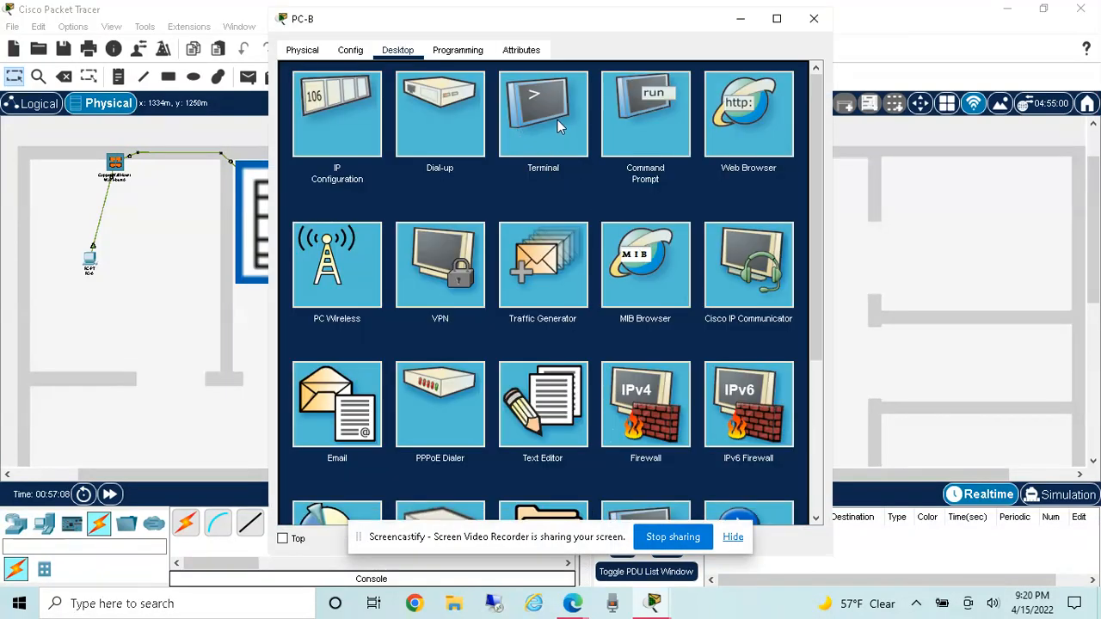
{"action": "left_click", "coordinate": [340, 121]}
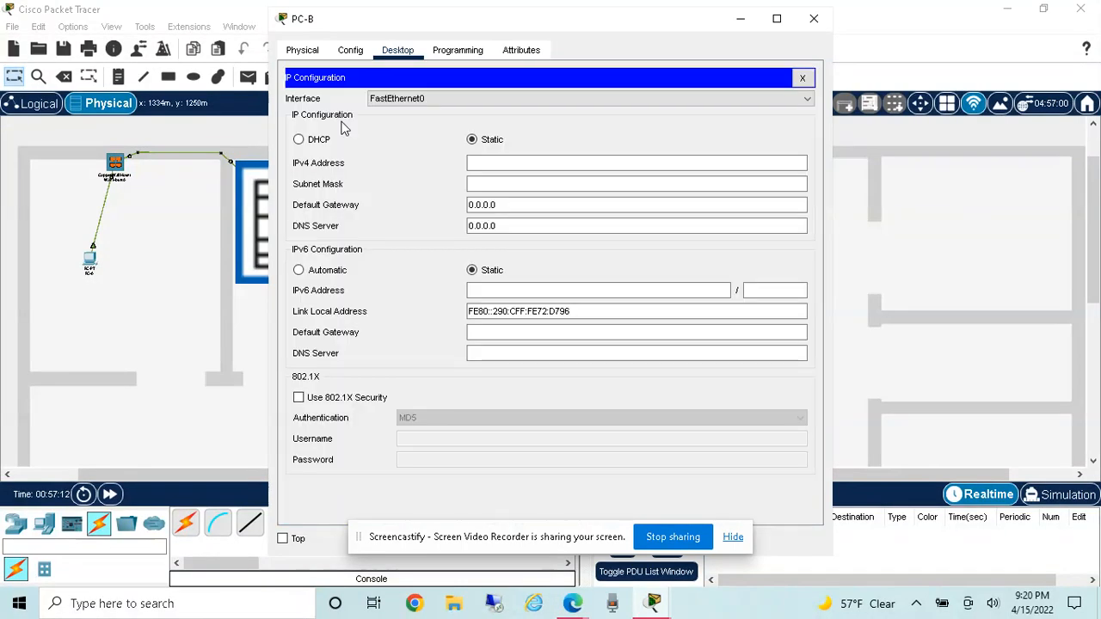
{"action": "left_click", "coordinate": [506, 163]}
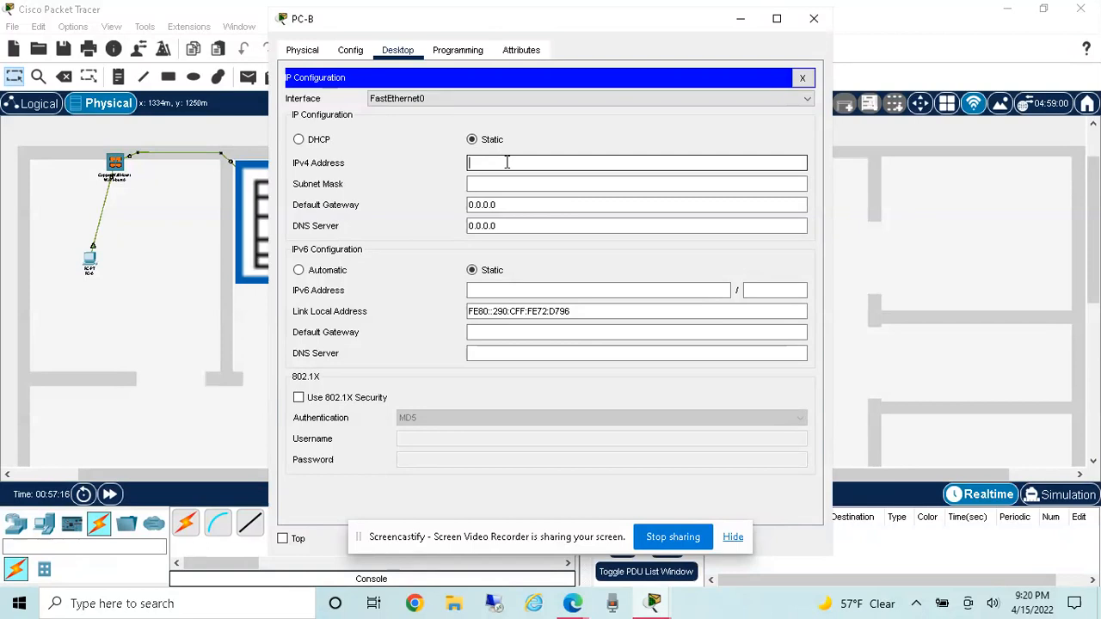
{"action": "type", "text": "172.16.1"}
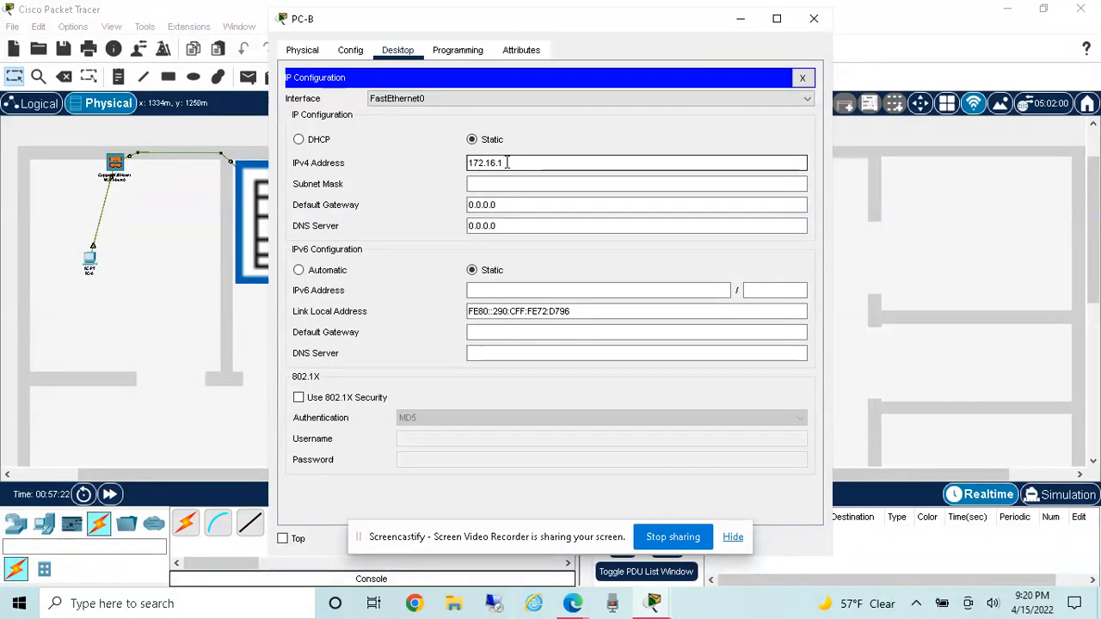
{"action": "type", "text": ".0"}
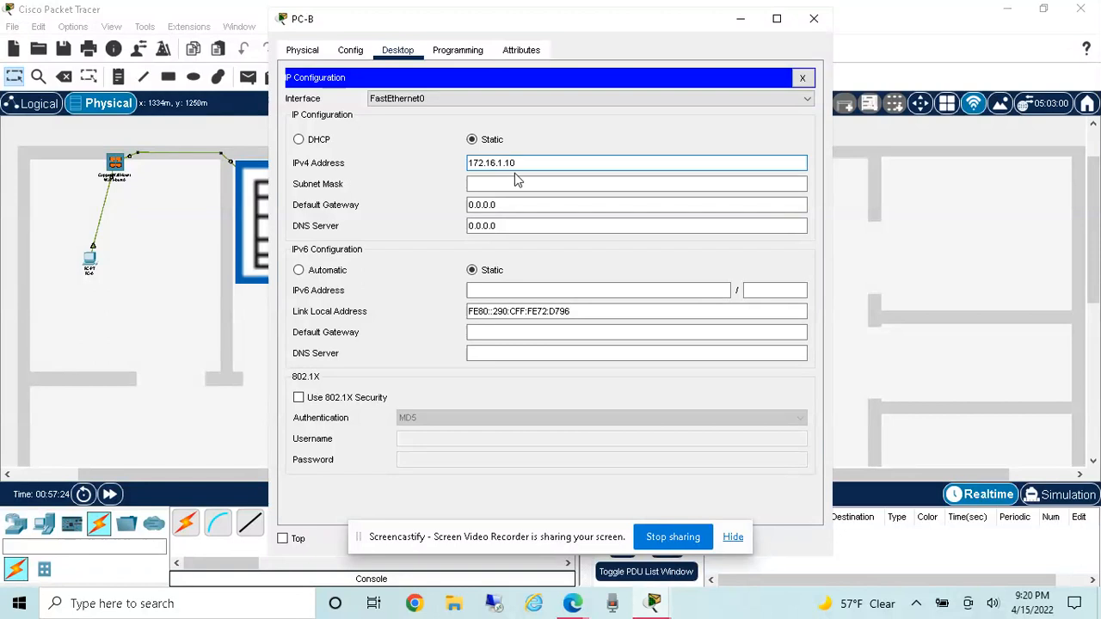
{"action": "left_click", "coordinate": [516, 182]}
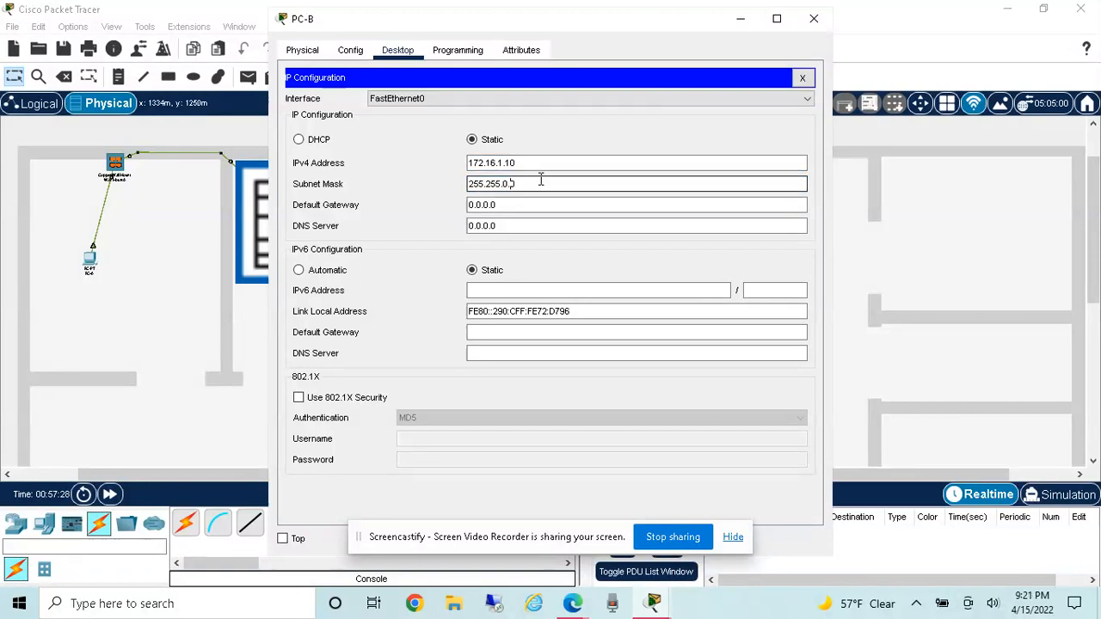
Step: Check PC-B's address and prefix length in the network diagram on the browser's activity page, and return to Packet Tracer
{"action": "left_click", "coordinate": [571, 602]}
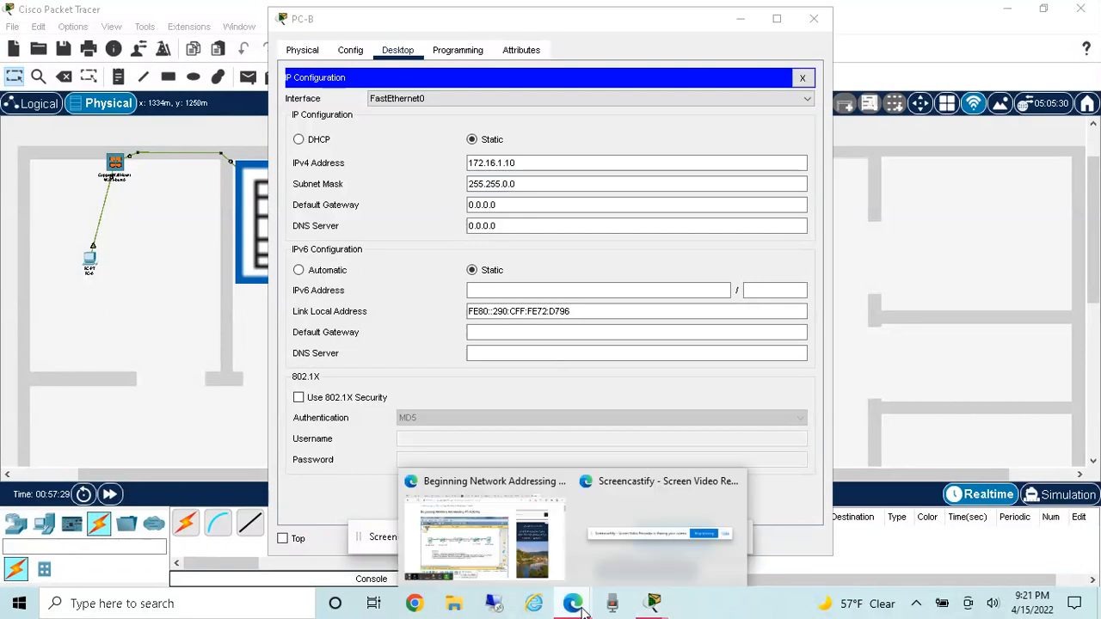
{"action": "left_click", "coordinate": [508, 550]}
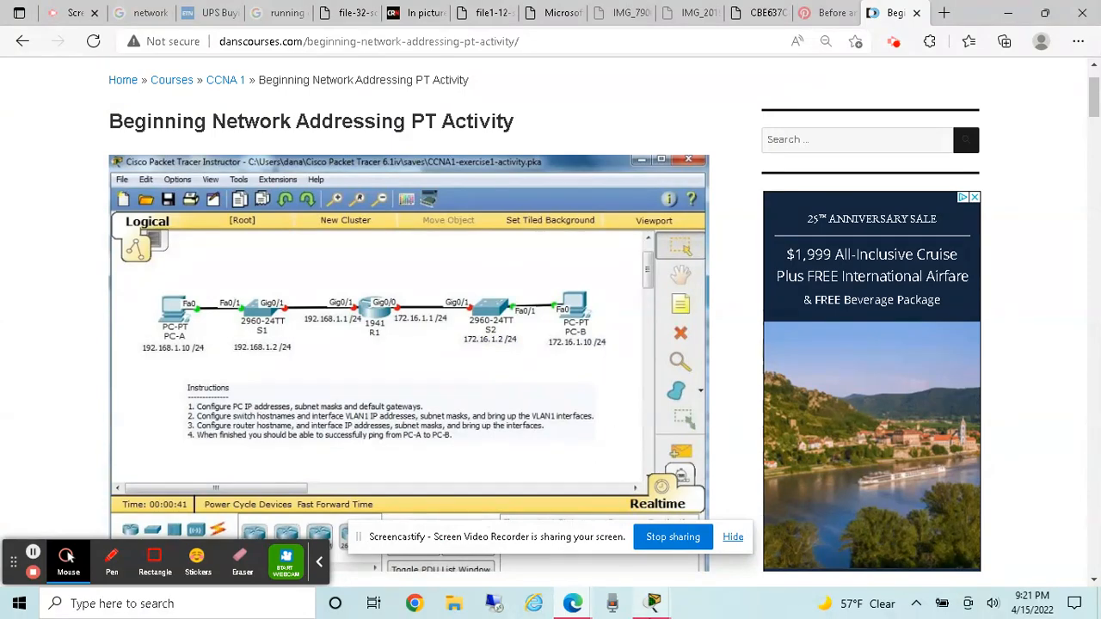
{"action": "left_click", "coordinate": [654, 602]}
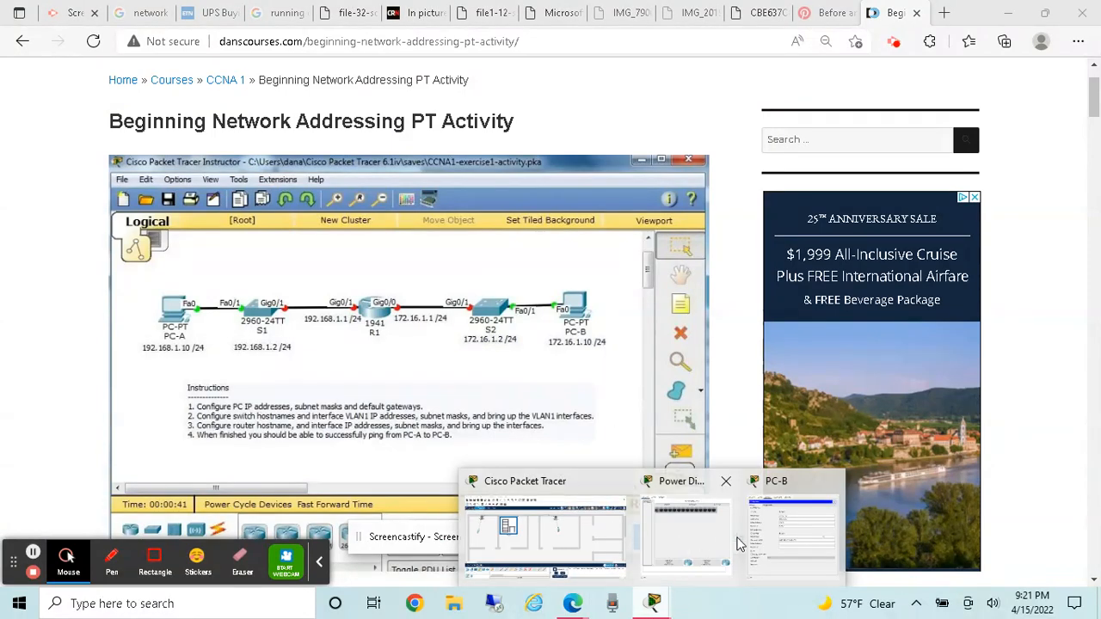
{"action": "left_click", "coordinate": [772, 544]}
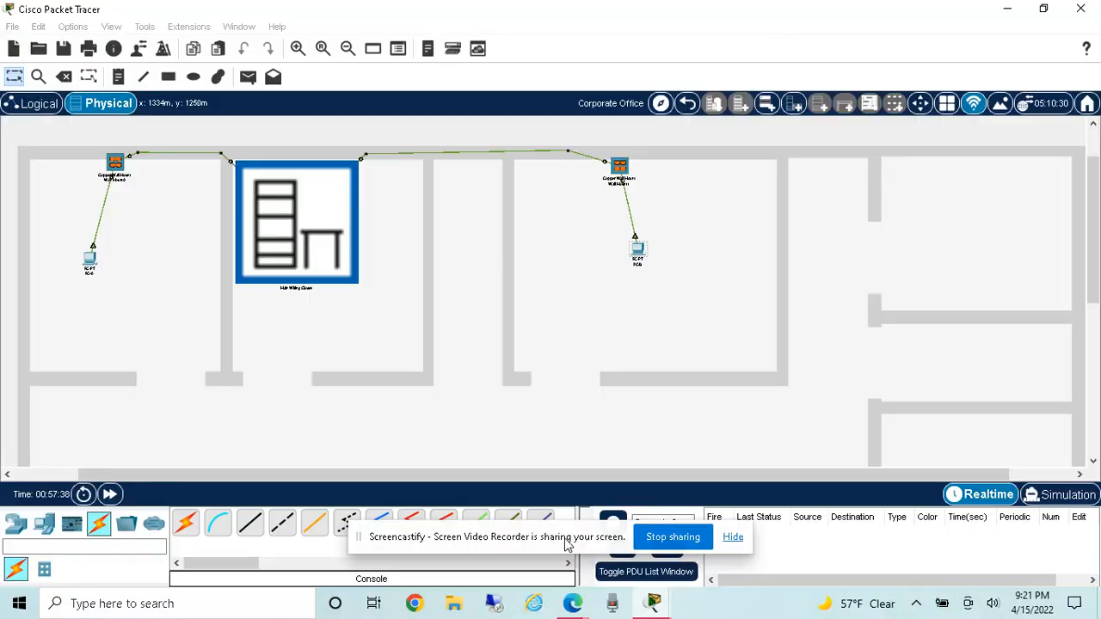
Step: Reopen PC-B's IP configuration and set its subnet mask to 255.255.255.0
{"action": "left_click", "coordinate": [637, 253]}
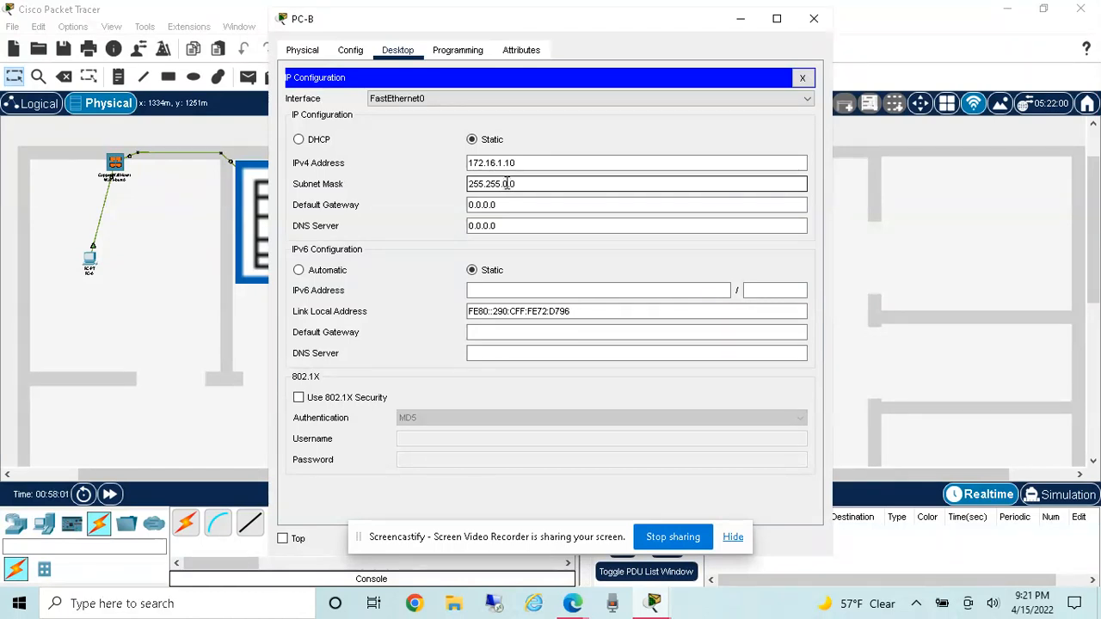
{"action": "key", "text": "BackSpace"}
{"action": "key", "text": "BackSpace"}
{"action": "type", "text": "255."}
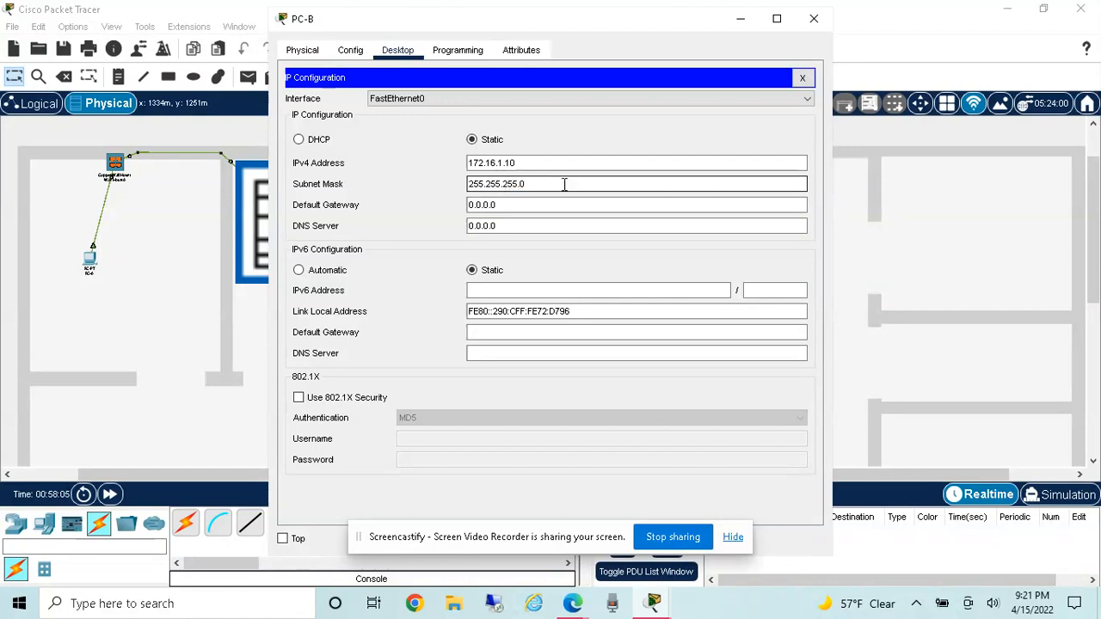
{"action": "left_click", "coordinate": [556, 186]}
Step: Set PC-B's IPv4 default gateway to 172.16.1.1 and close its IP configuration
{"action": "left_click", "coordinate": [518, 204]}
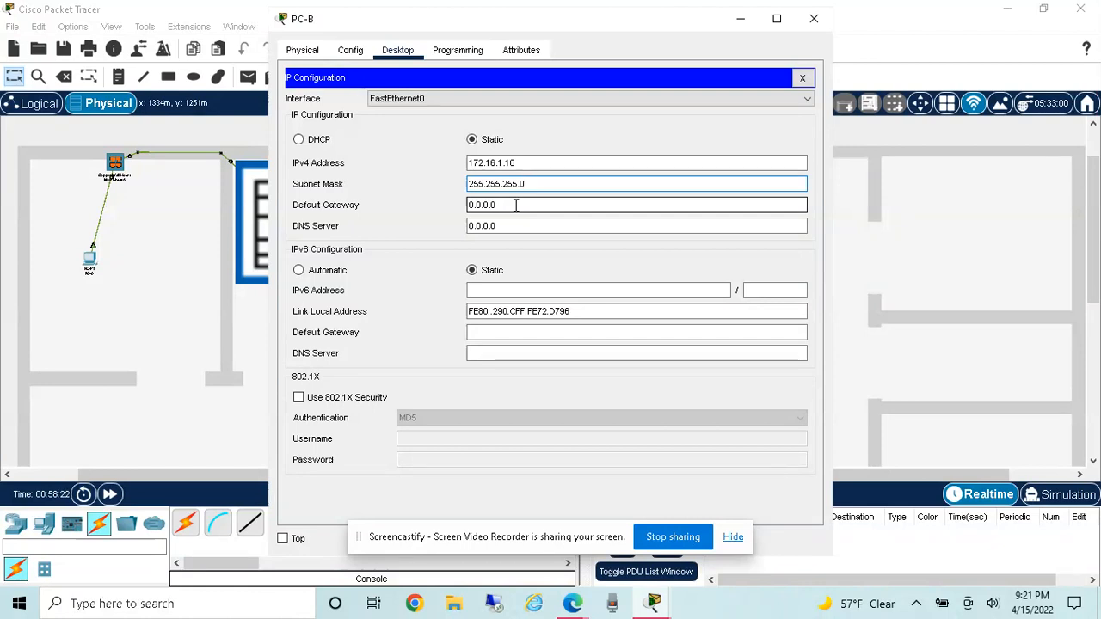
{"action": "left_click", "coordinate": [503, 225]}
{"action": "left_click", "coordinate": [506, 203]}
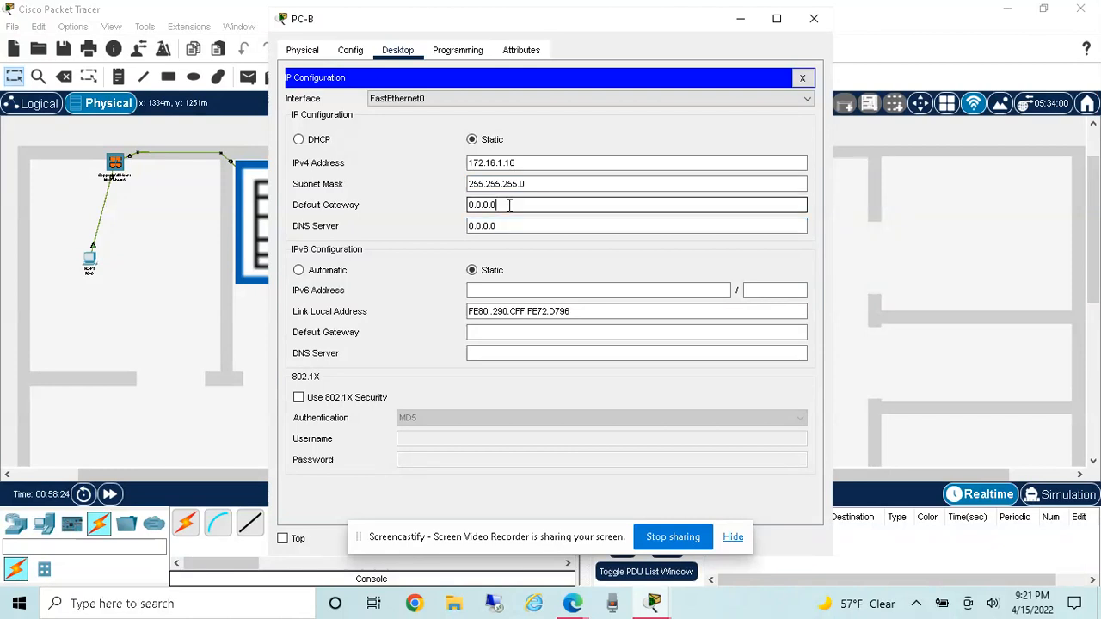
{"action": "left_click_drag", "start_coordinate": [496, 204], "coordinate": [461, 206]}
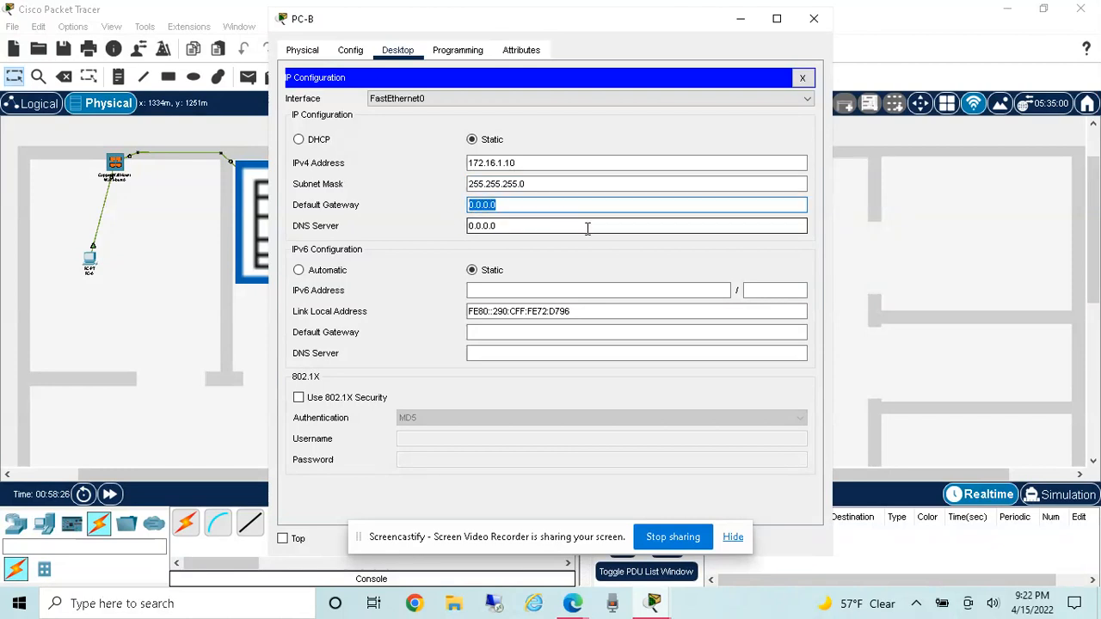
{"action": "type", "text": "172"}
{"action": "type", "text": ".16"}
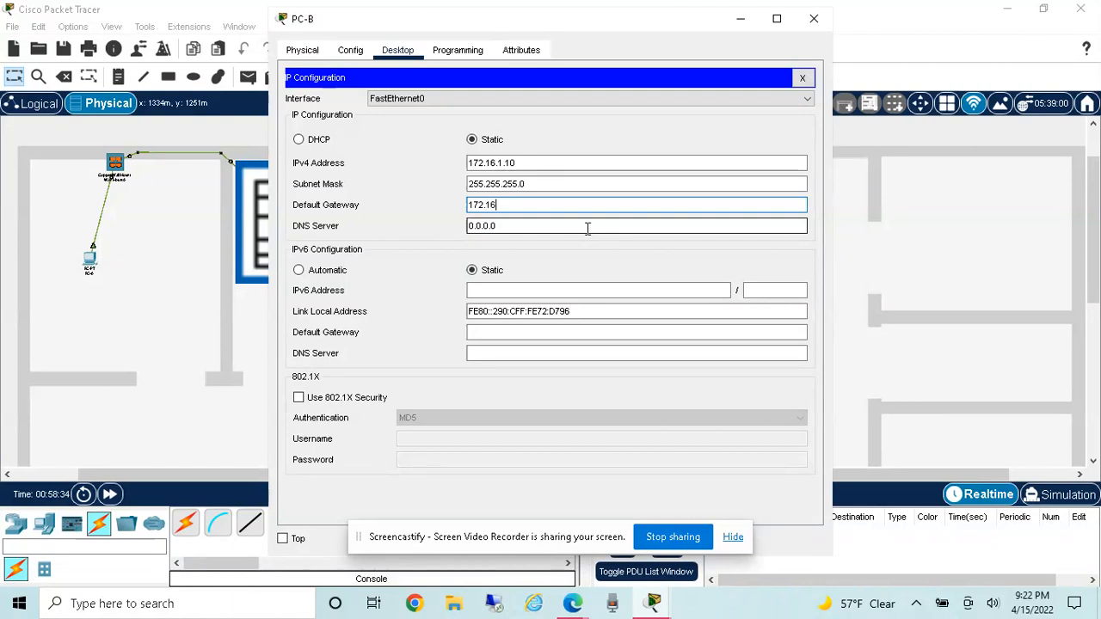
{"action": "type", "text": ".1.1"}
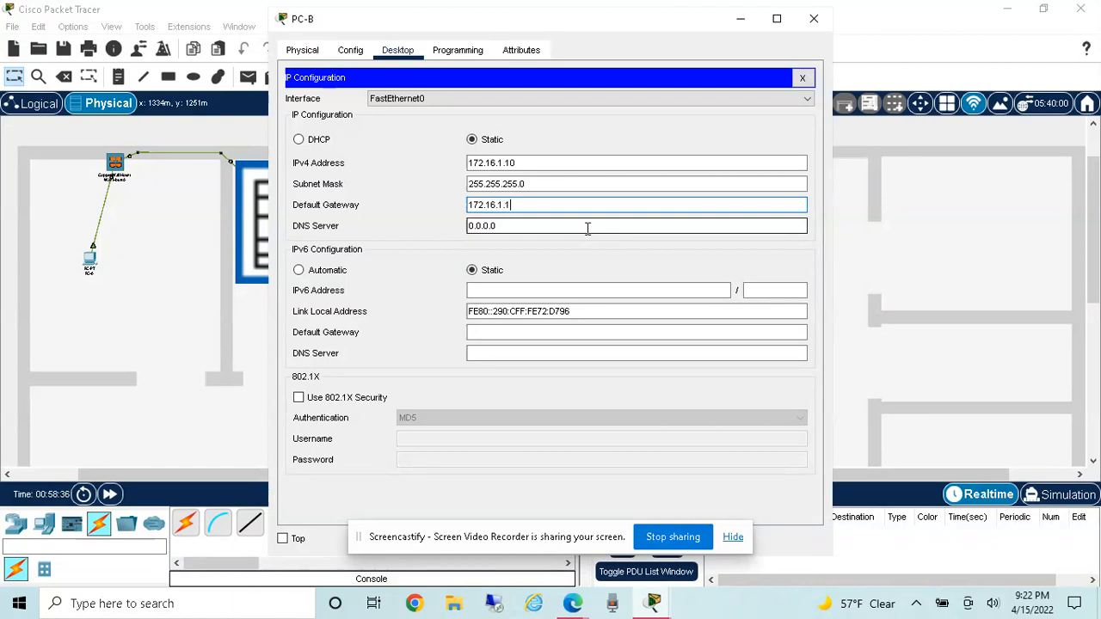
{"action": "left_click", "coordinate": [803, 78]}
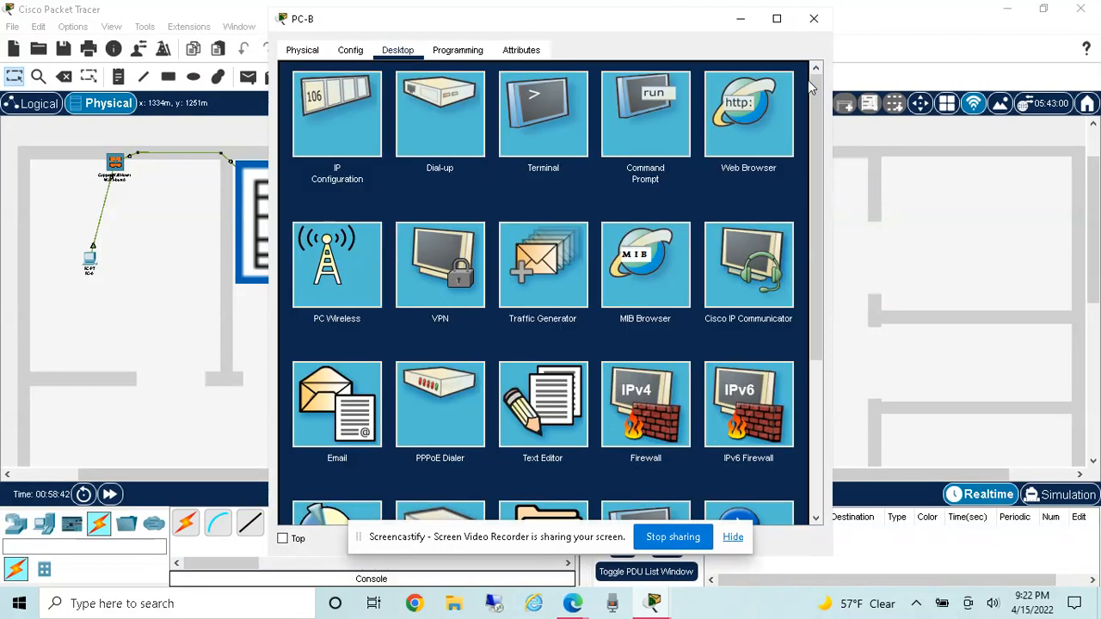
Step: Test the connection to the default gateway by running ping 172.16.1.1 in PC-B's command prompt
{"action": "left_click", "coordinate": [641, 125]}
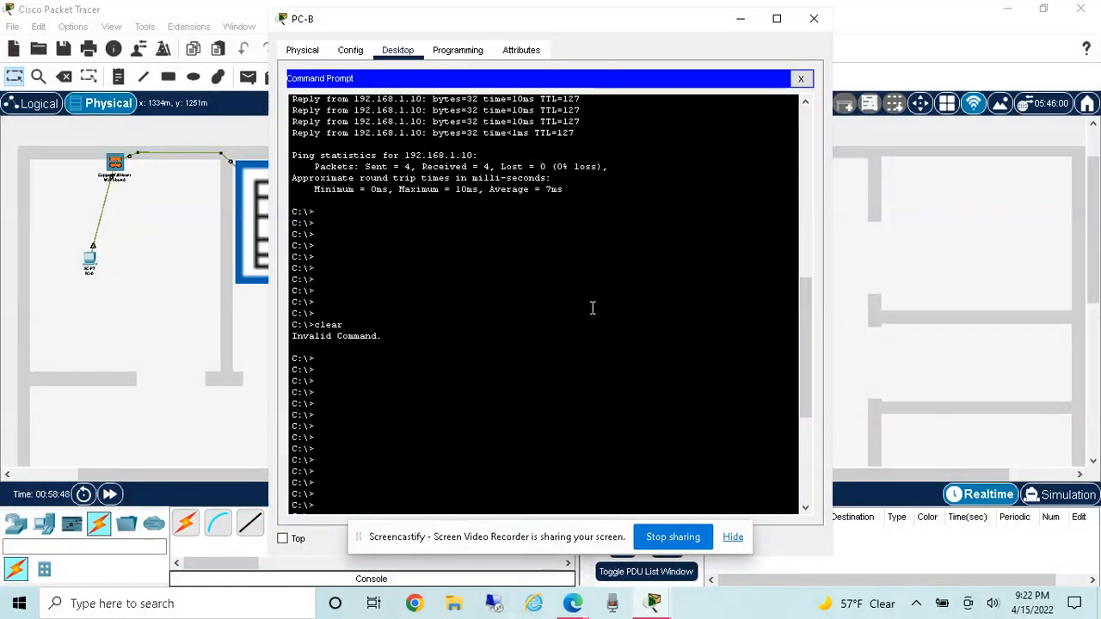
{"action": "scroll", "coordinate": [591, 308], "scroll_direction": "down", "scroll_amount": 5}
{"action": "type", "text": "ping 172.16"}
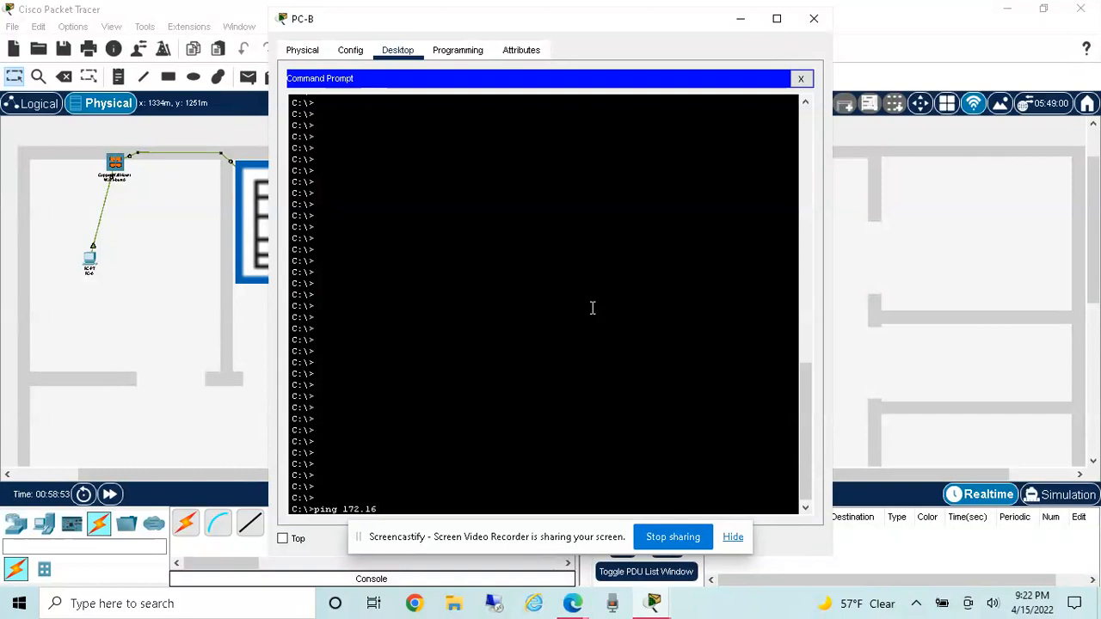
{"action": "type", "text": ".1.1"}
{"action": "key", "text": "Return"}
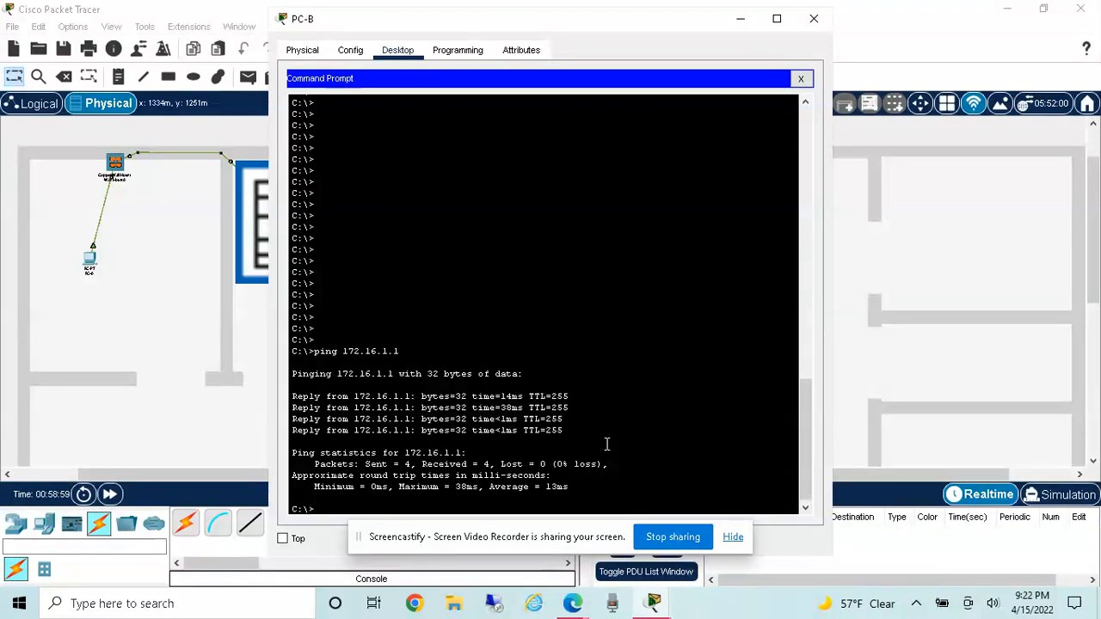
Step: Run ipconfig on PC-B and review the FastEthernet0 IPv4 address, subnet mask and default gateway
{"action": "key", "text": "Return"}
{"action": "key", "text": "Return"}
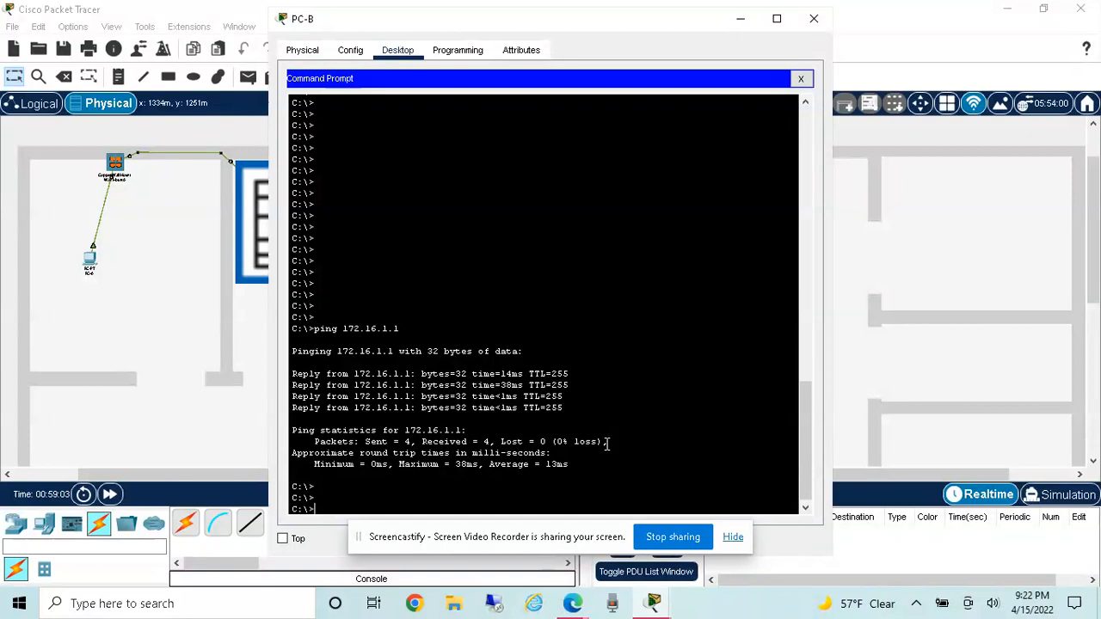
{"action": "type", "text": "ipconfig"}
{"action": "key", "text": "Return"}
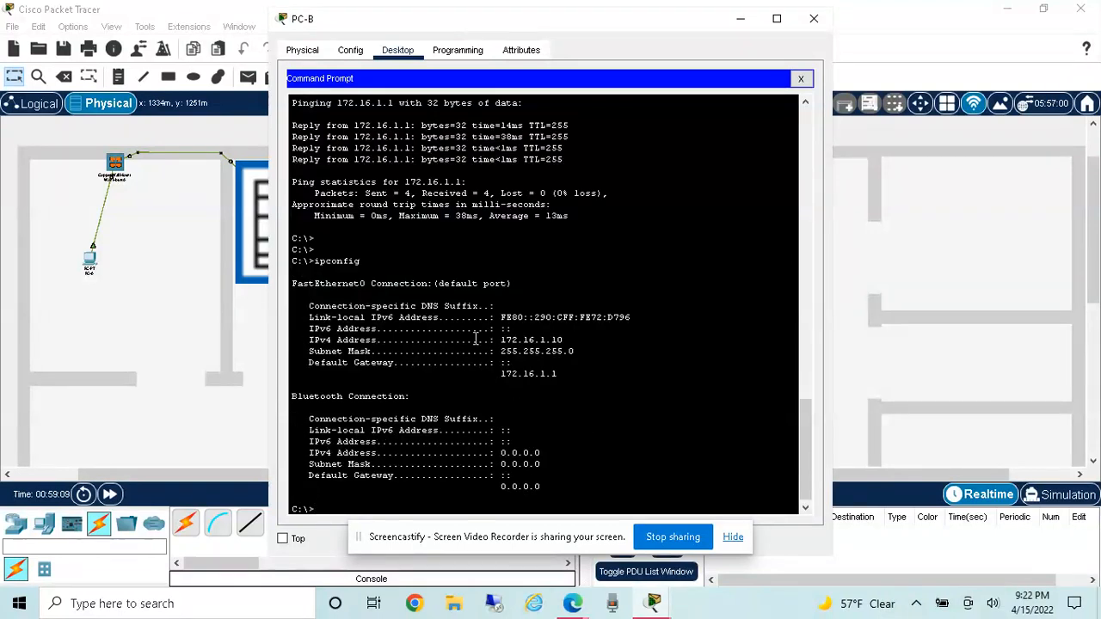
{"action": "left_click_drag", "start_coordinate": [500, 339], "coordinate": [566, 340]}
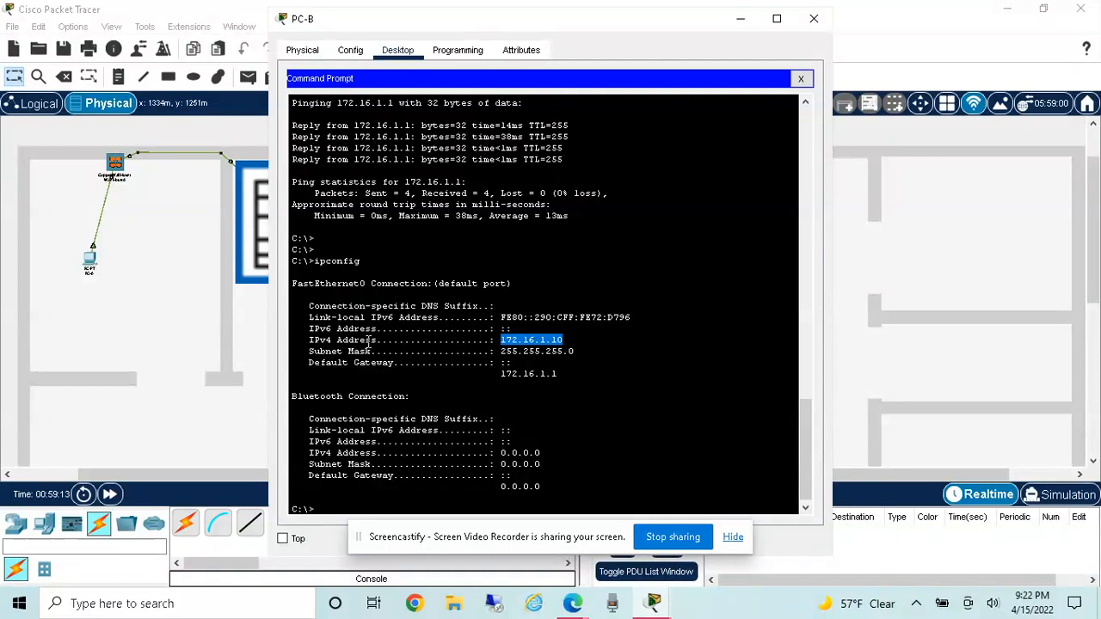
{"action": "double_click", "coordinate": [338, 340]}
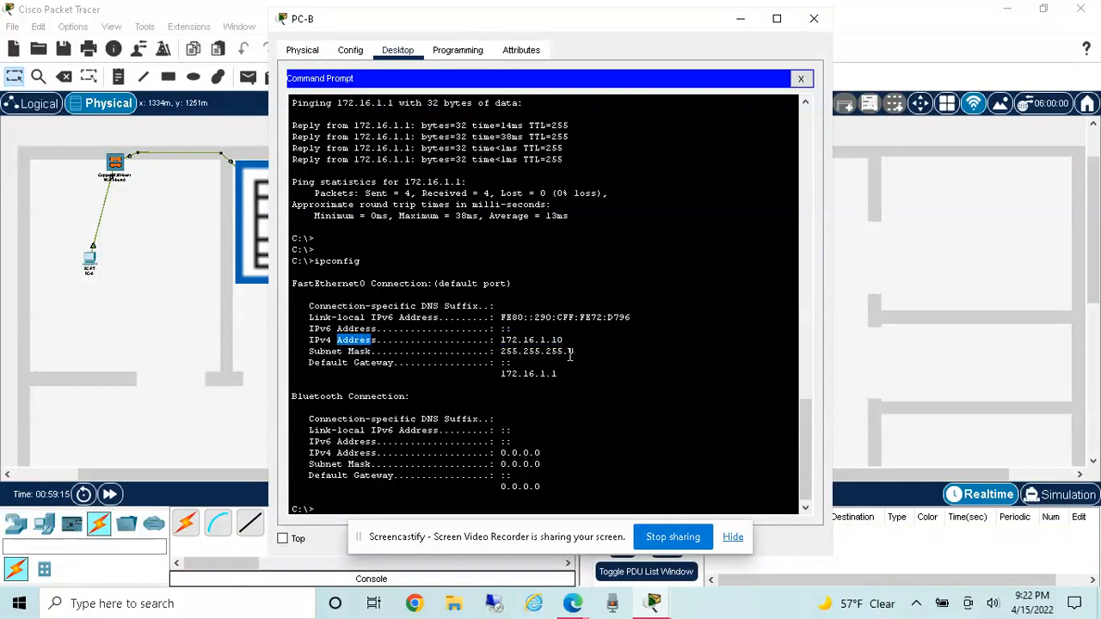
{"action": "left_click_drag", "start_coordinate": [578, 353], "coordinate": [502, 356]}
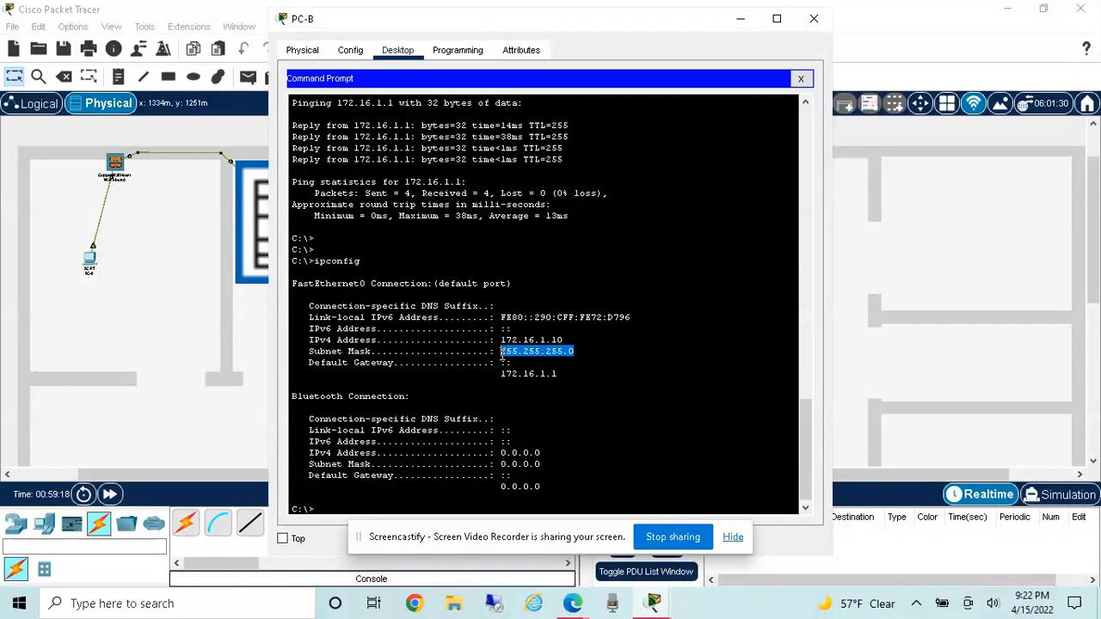
{"action": "left_click", "coordinate": [578, 352]}
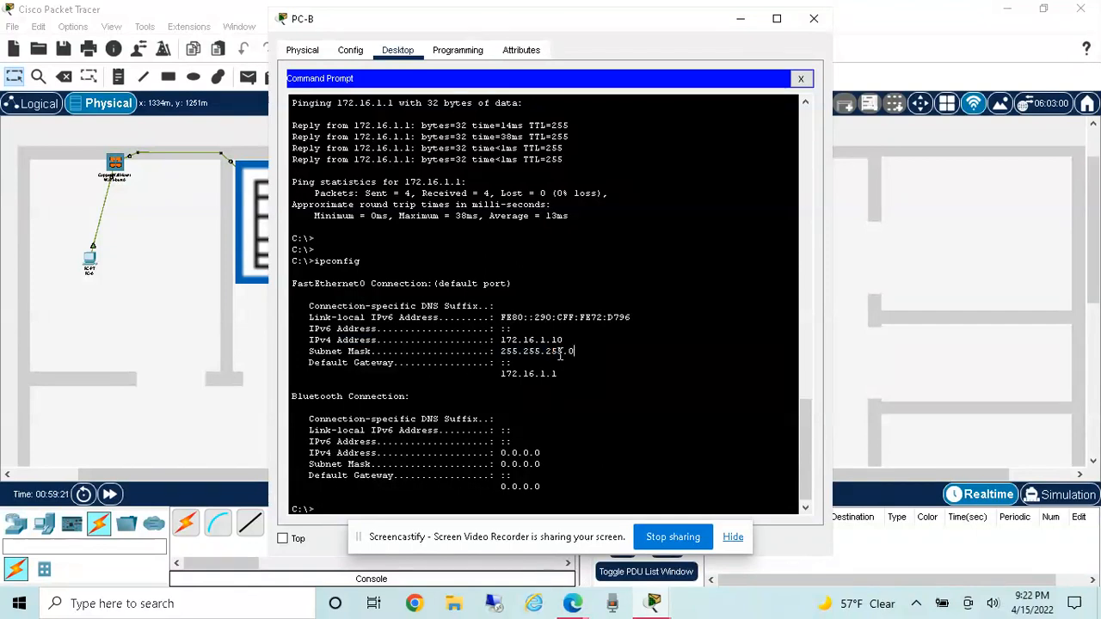
{"action": "left_click_drag", "start_coordinate": [557, 373], "coordinate": [500, 373]}
{"action": "left_click", "coordinate": [582, 370]}
Step: Test connectivity to PC-A by running ping 192.168.1.10 from PC-B, and examine the sent and received packet counts
{"action": "key", "text": "Return"}
{"action": "key", "text": "Return"}
{"action": "key", "text": "Return"}
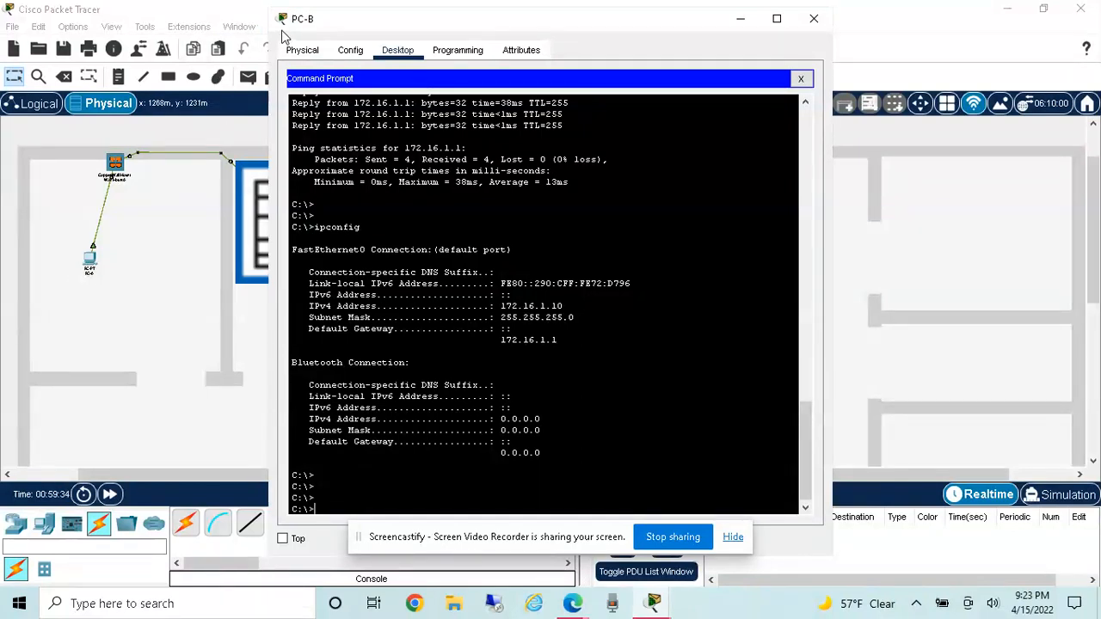
{"action": "type", "text": "ing 192.168.1.10"}
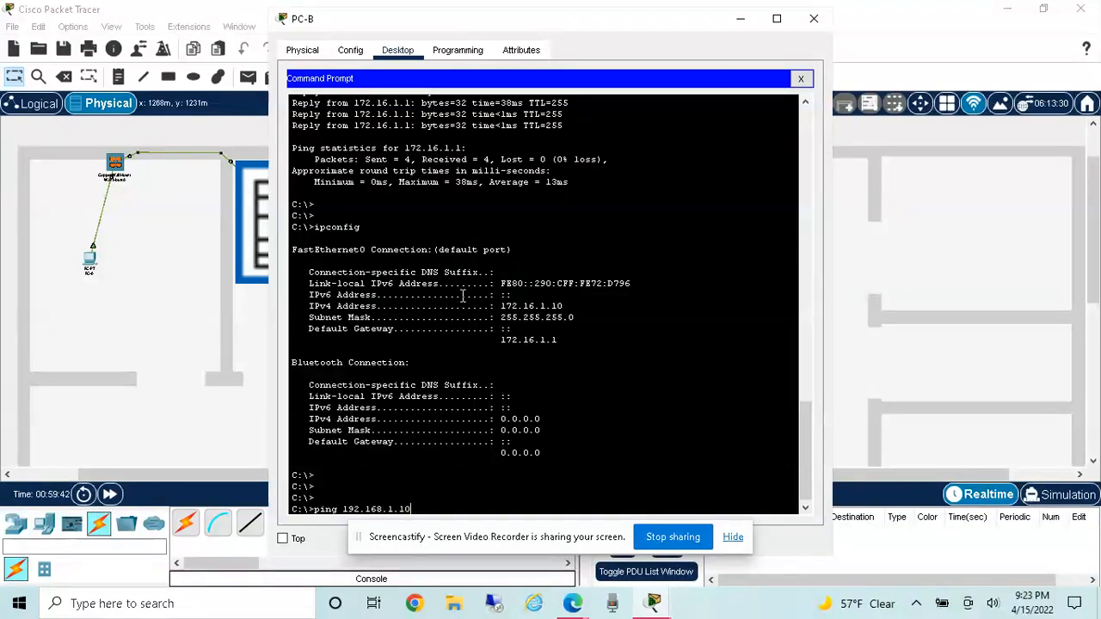
{"action": "key", "text": "Return"}
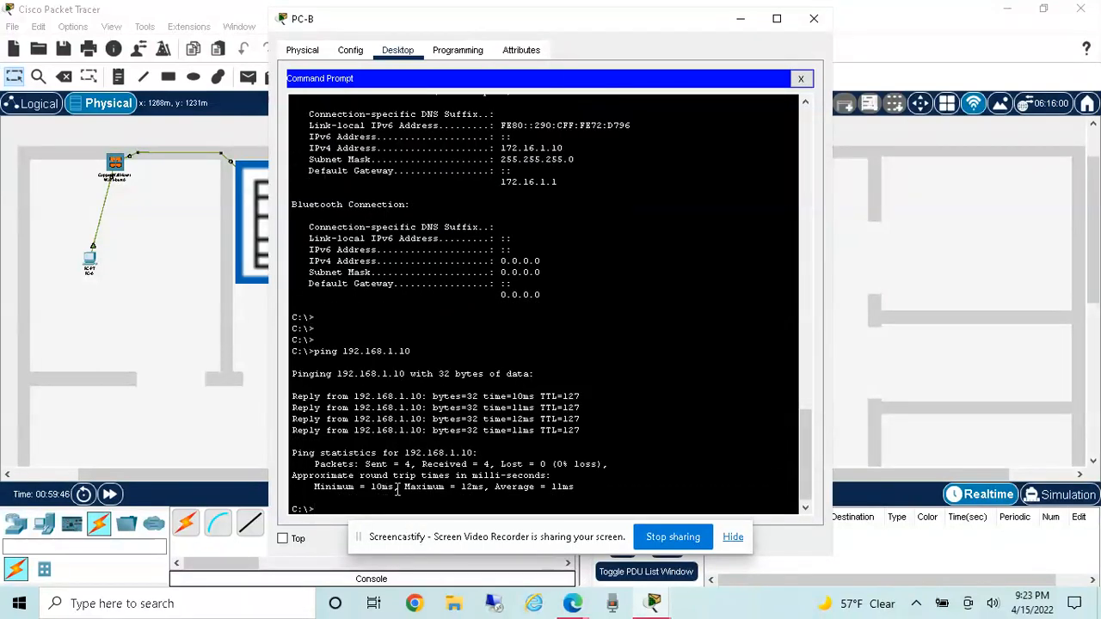
{"action": "left_click_drag", "start_coordinate": [366, 463], "coordinate": [487, 467]}
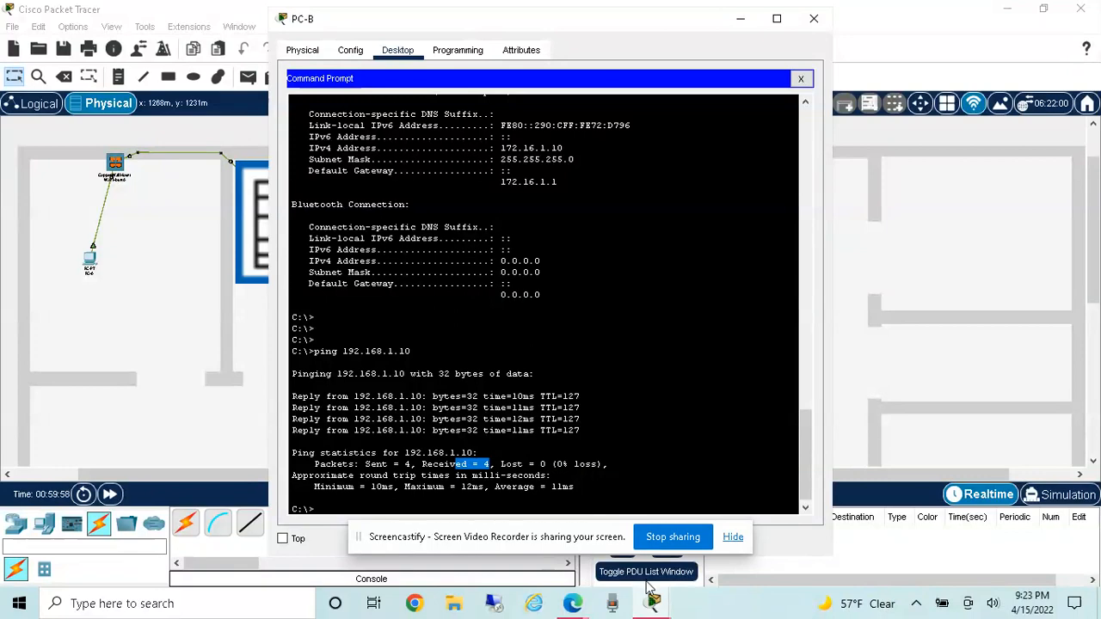
Step: Review the activity's network diagram and instructions in the browser, and go back to the Packet Tracer workspace
{"action": "mouse_move", "coordinate": [586, 608]}
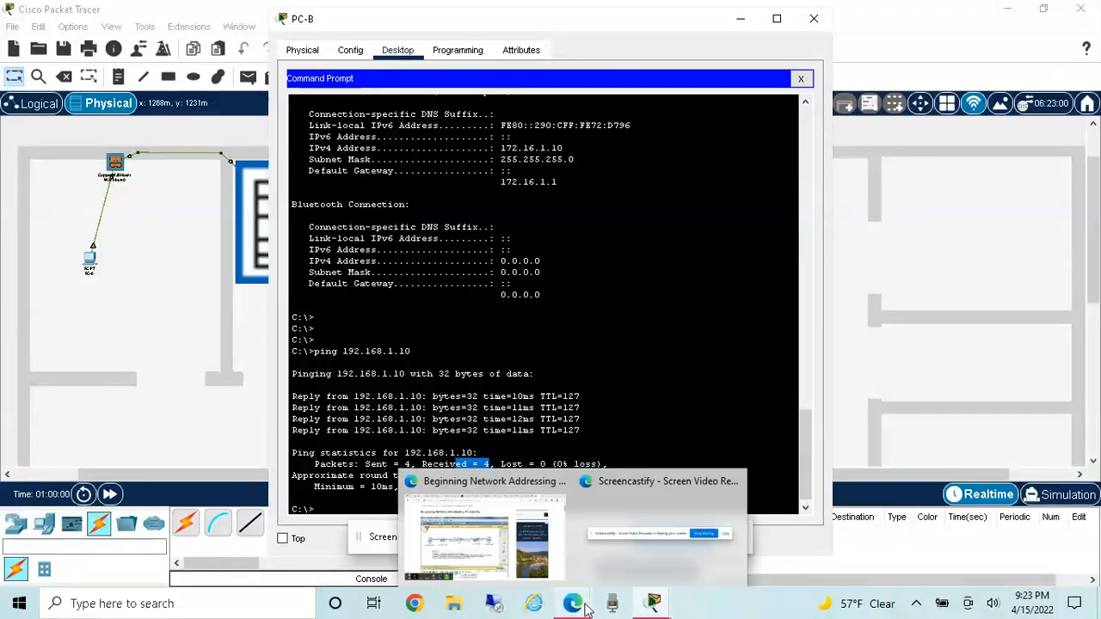
{"action": "left_click", "coordinate": [486, 538]}
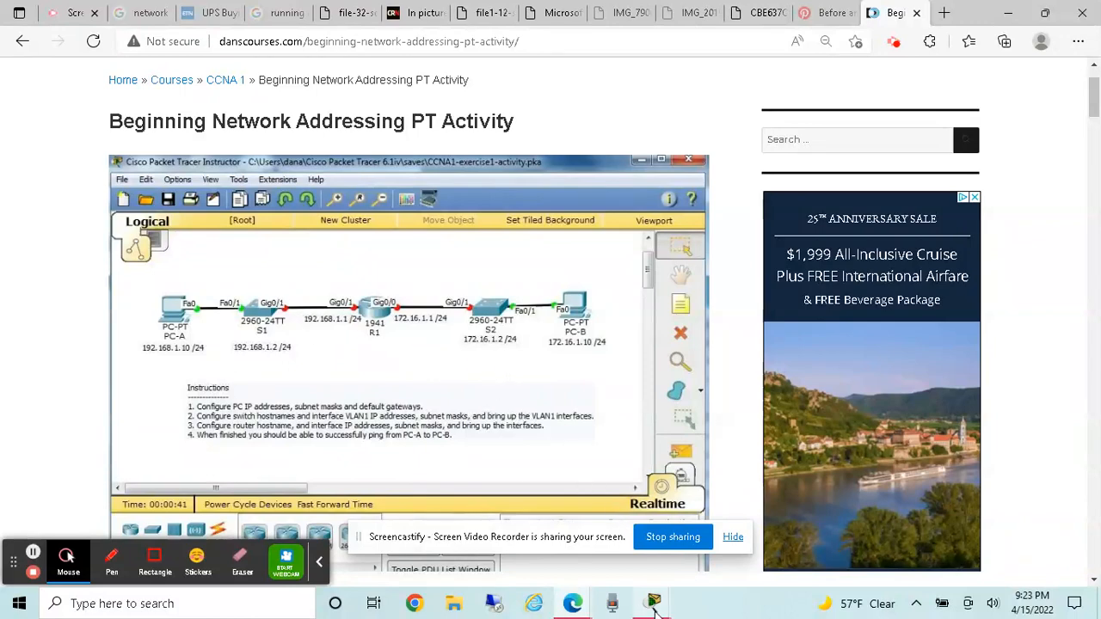
{"action": "mouse_move", "coordinate": [654, 609]}
{"action": "left_click", "coordinate": [582, 510]}
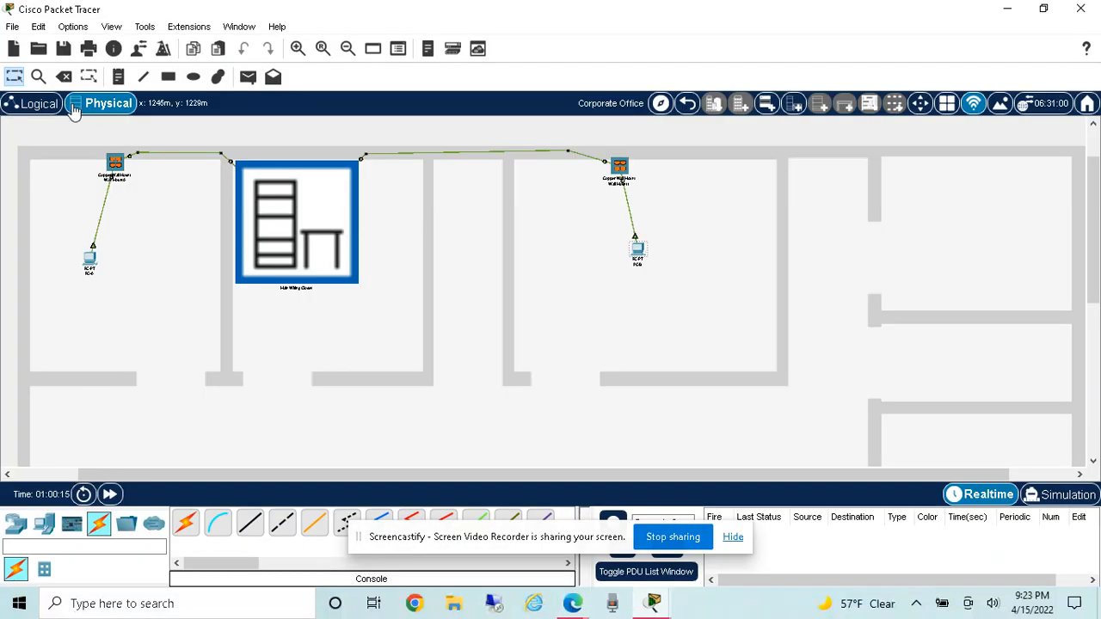
Step: View the network's logical topology, and return to the physical workspace
{"action": "left_click", "coordinate": [37, 105]}
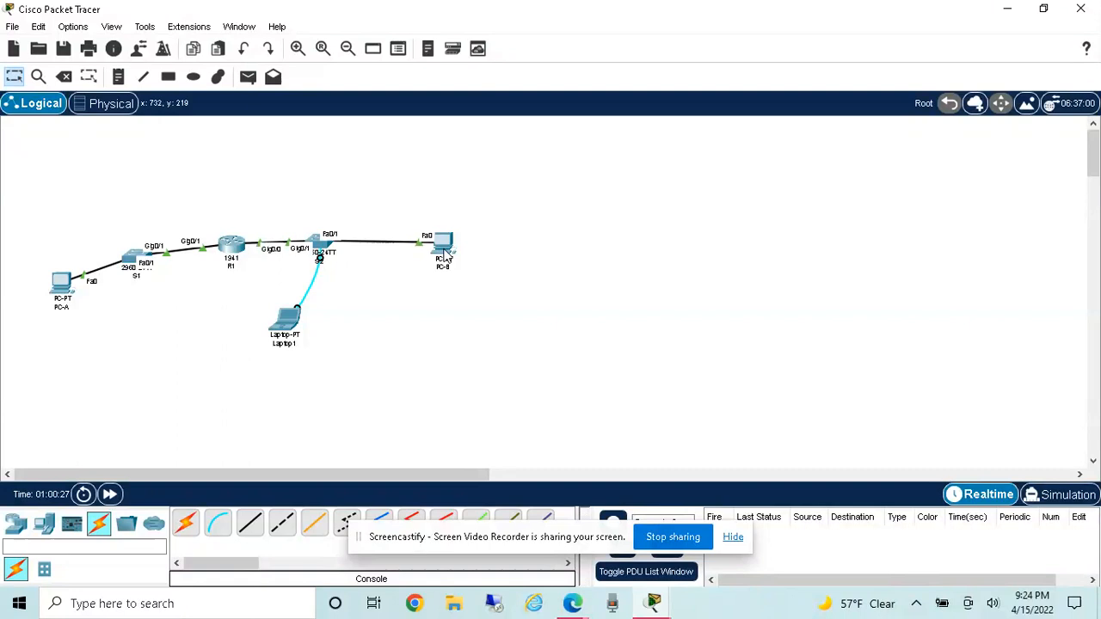
{"action": "left_click", "coordinate": [109, 107]}
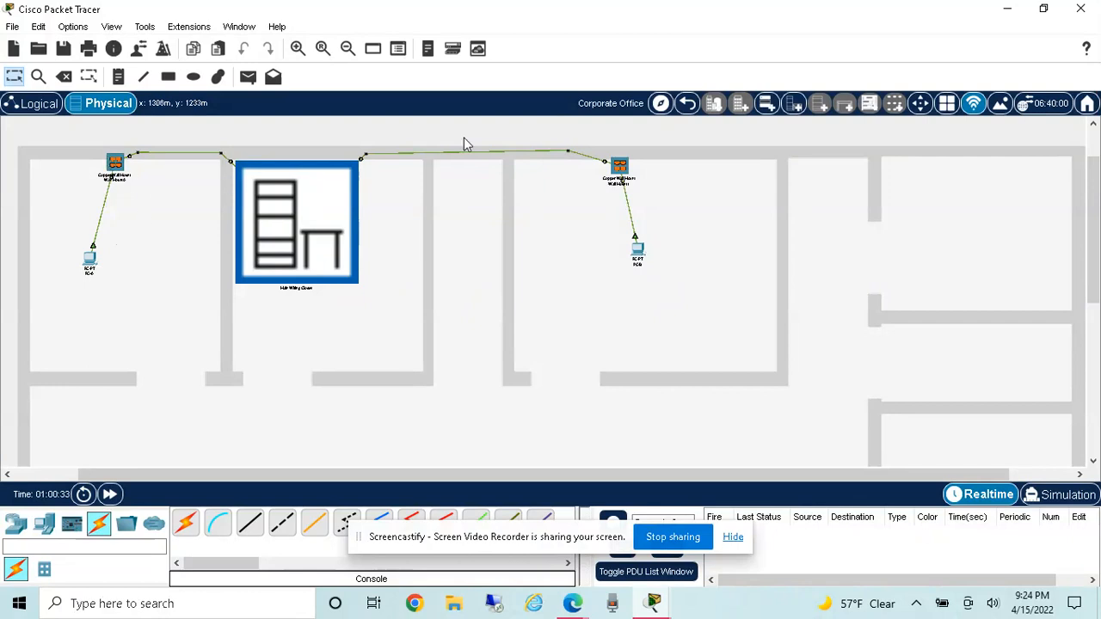
Step: Go up from the Corporate Office through Home City to the Intercity level and show the wider map
{"action": "left_click", "coordinate": [688, 103]}
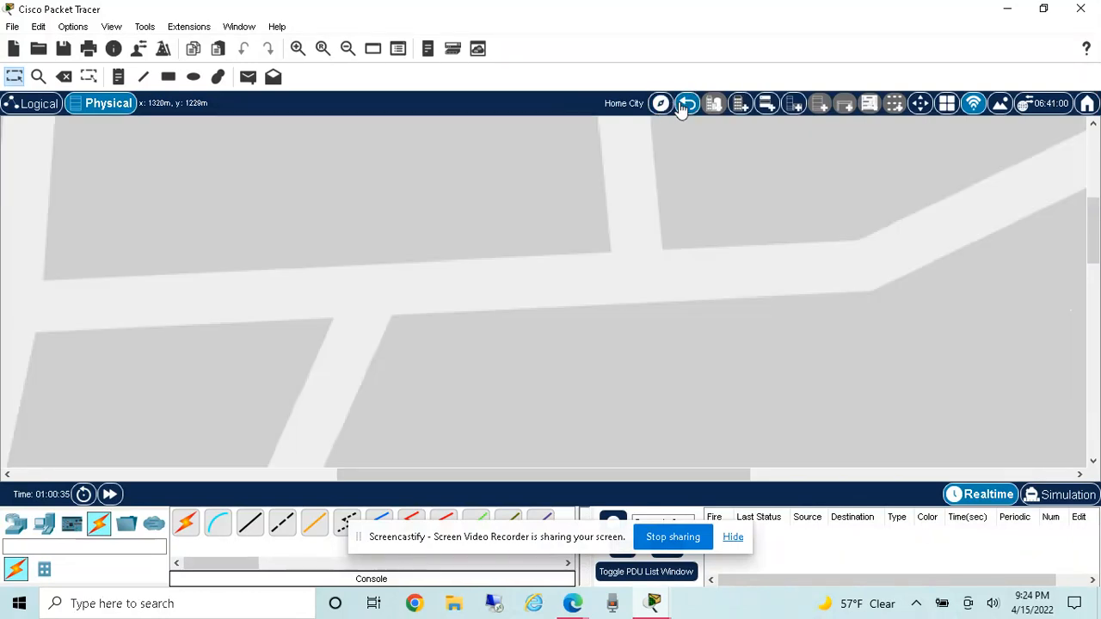
{"action": "left_click", "coordinate": [685, 104]}
{"action": "left_click", "coordinate": [347, 49]}
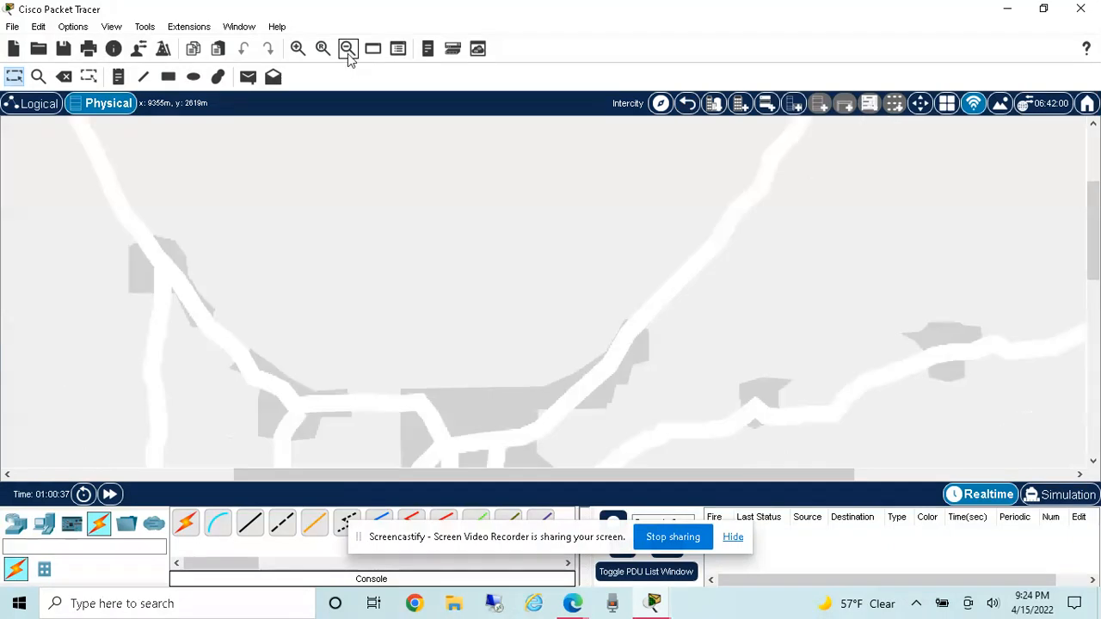
{"action": "left_click", "coordinate": [348, 49]}
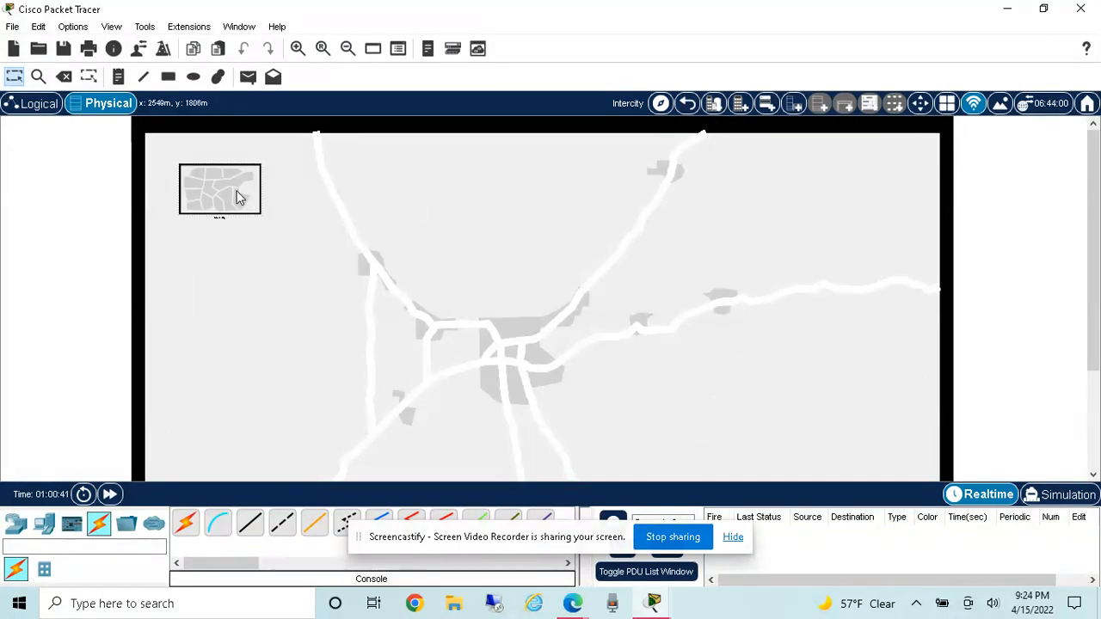
Step: Enter Home City from the Intercity map and bring the whole city into view
{"action": "left_click", "coordinate": [239, 198]}
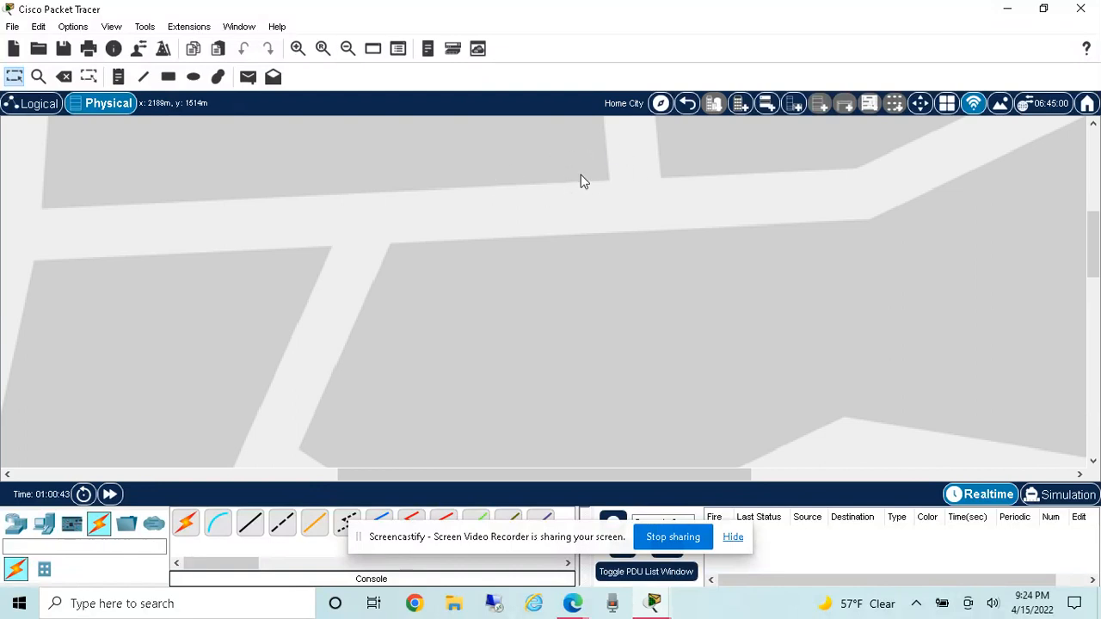
{"action": "left_click", "coordinate": [348, 49]}
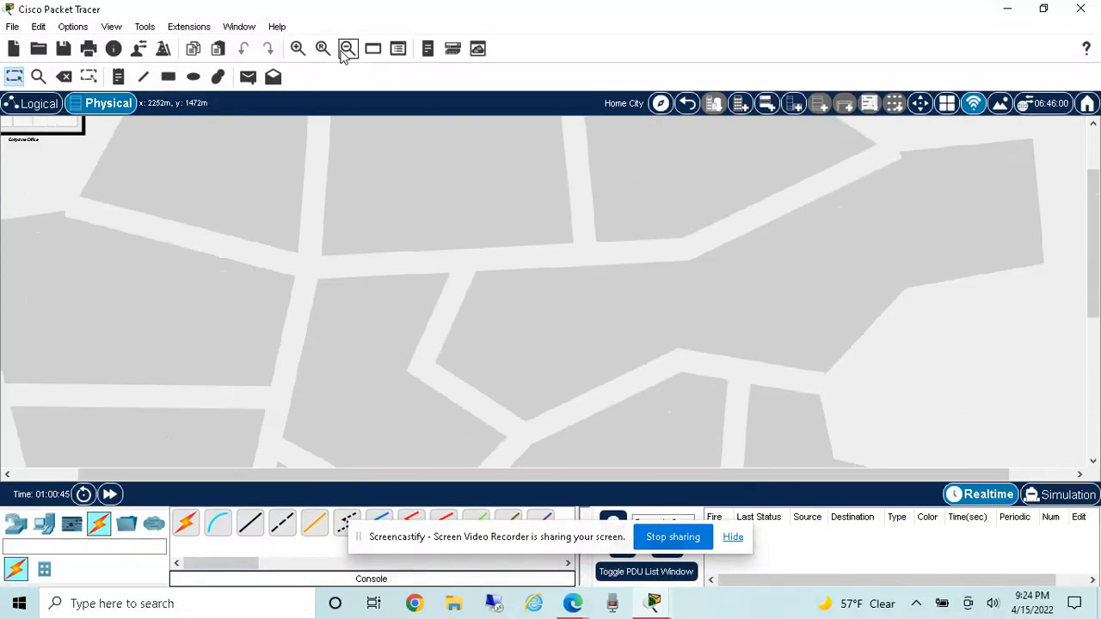
{"action": "left_click", "coordinate": [348, 49]}
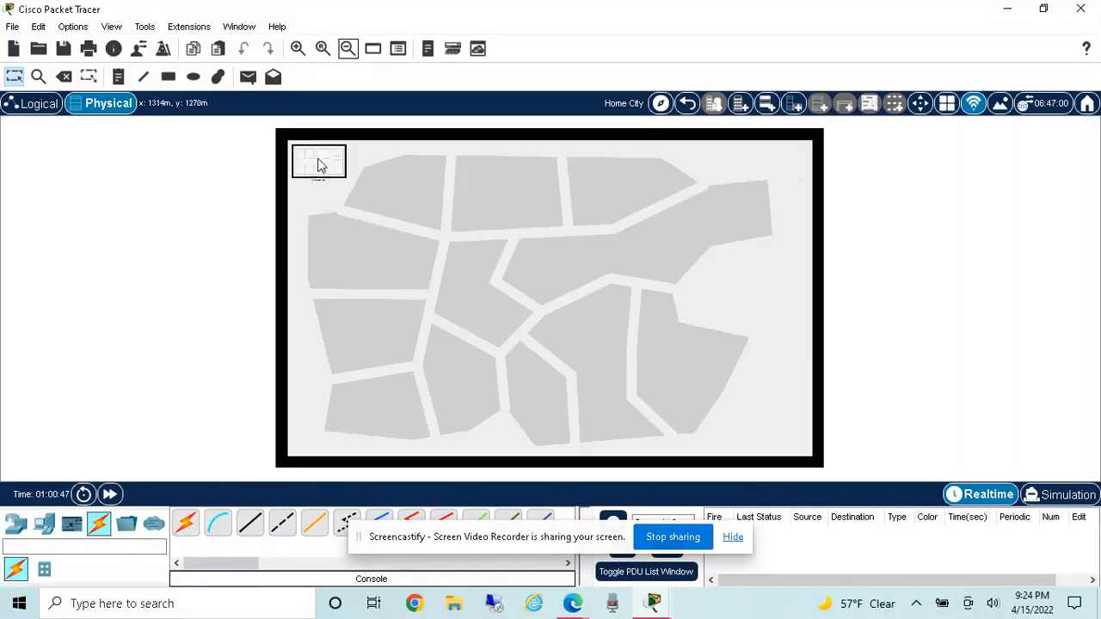
Step: Open the Corporate Office in Home City and examine its floor plan with the wiring closet, wall mounts and PCs
{"action": "left_click", "coordinate": [320, 165]}
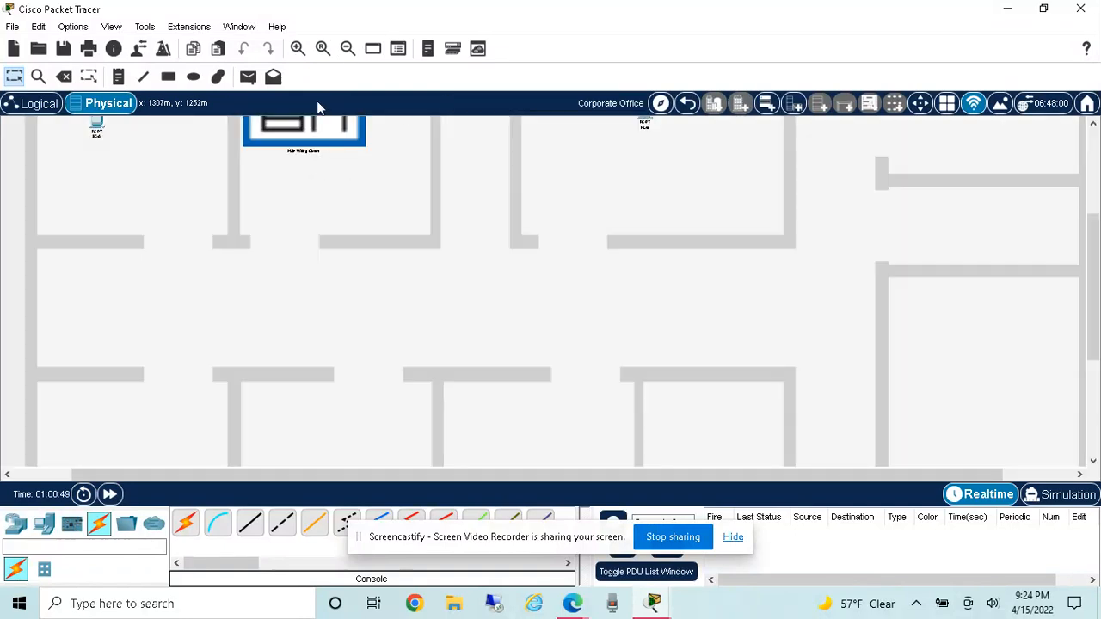
{"action": "left_click", "coordinate": [348, 49]}
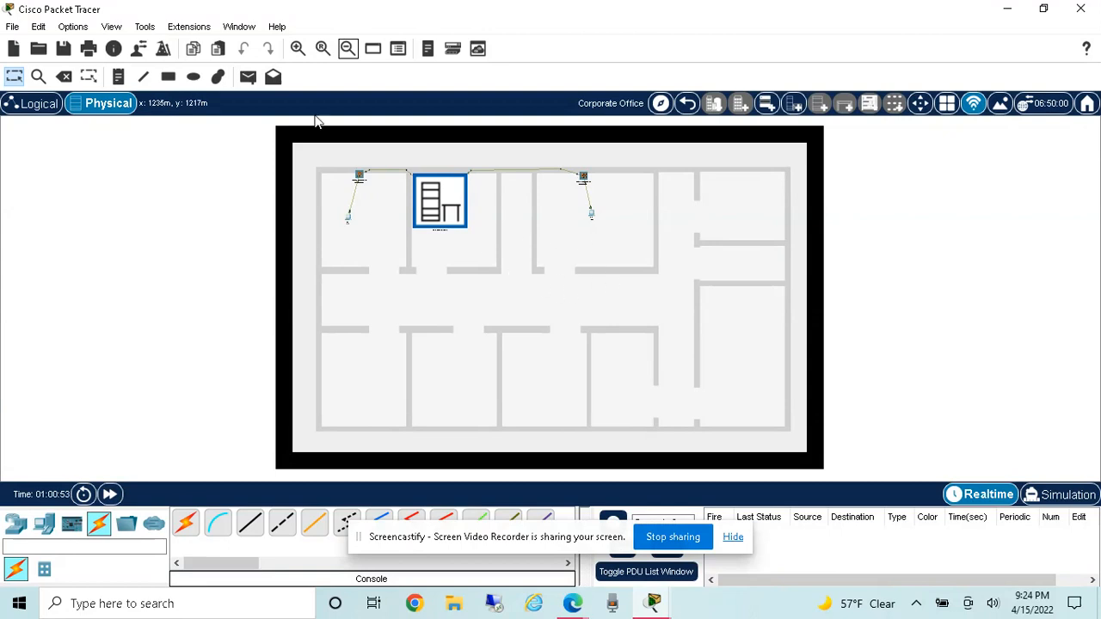
{"action": "left_click", "coordinate": [298, 49]}
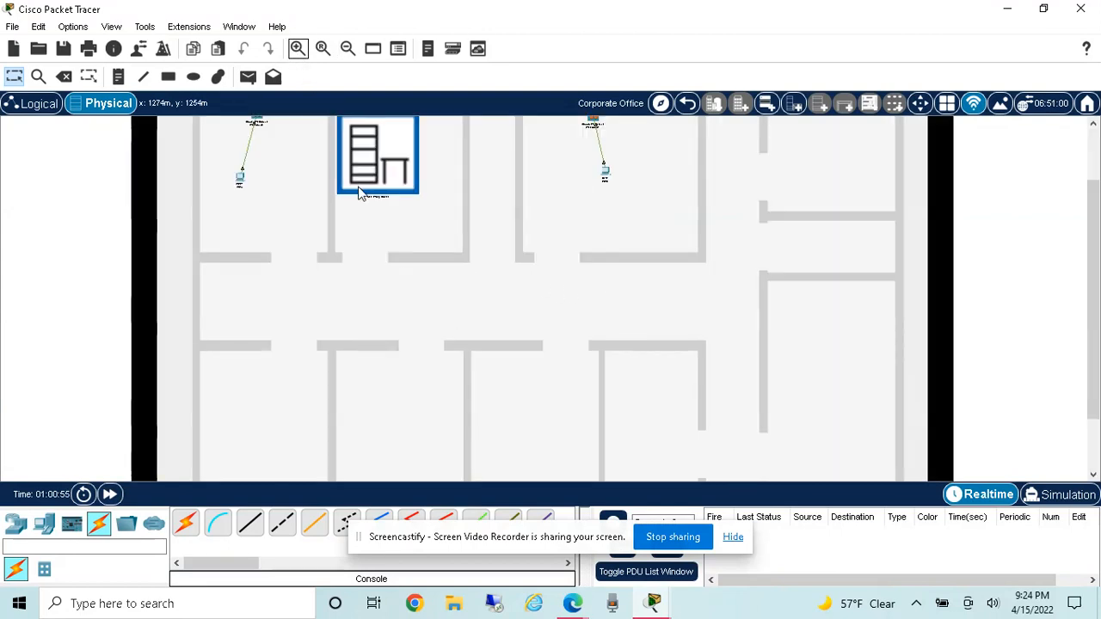
{"action": "scroll", "coordinate": [666, 207], "scroll_direction": "up", "scroll_amount": 2}
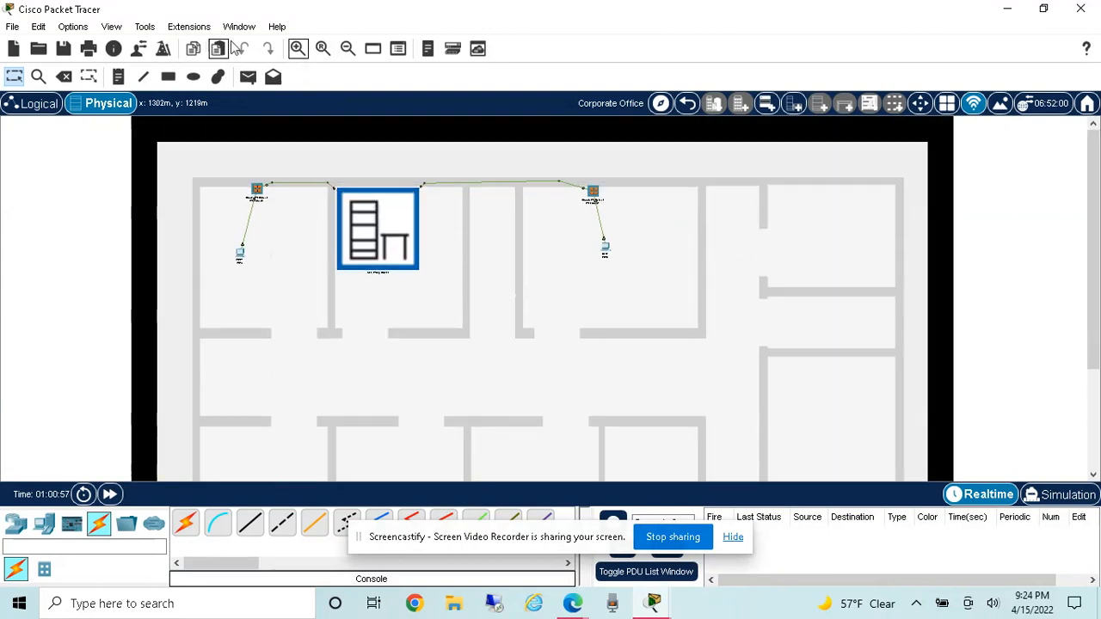
{"action": "left_click", "coordinate": [298, 49]}
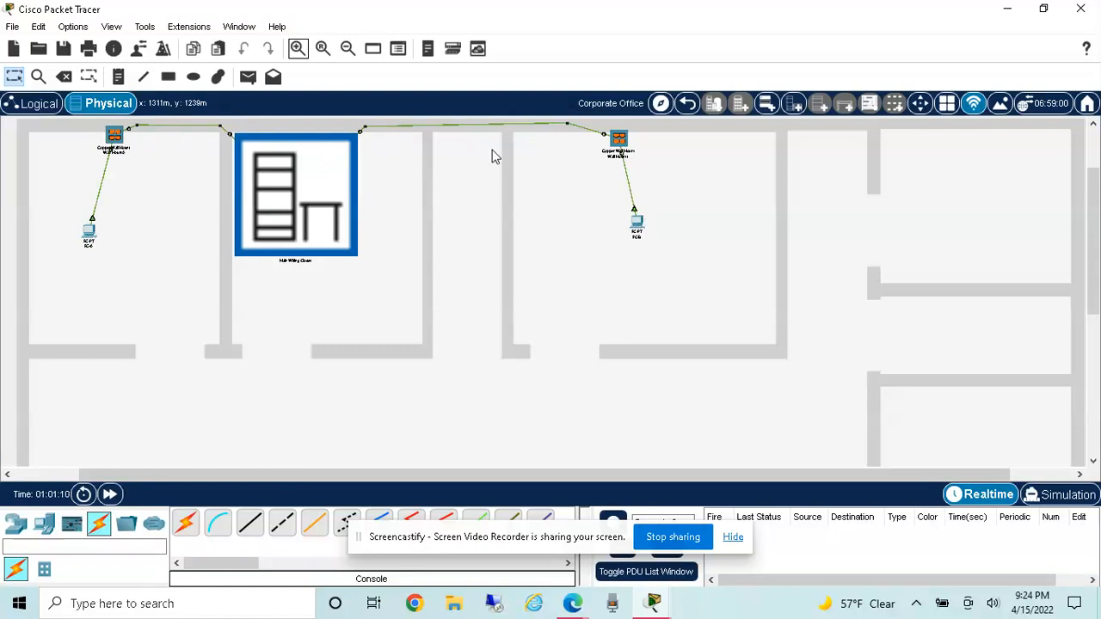
Step: Open the Main Wiring Closet and inspect the rack's patch panel, switches S1 and S2, and router R1
{"action": "left_click", "coordinate": [315, 197]}
{"action": "scroll", "coordinate": [300, 263], "scroll_direction": "up", "scroll_amount": 1}
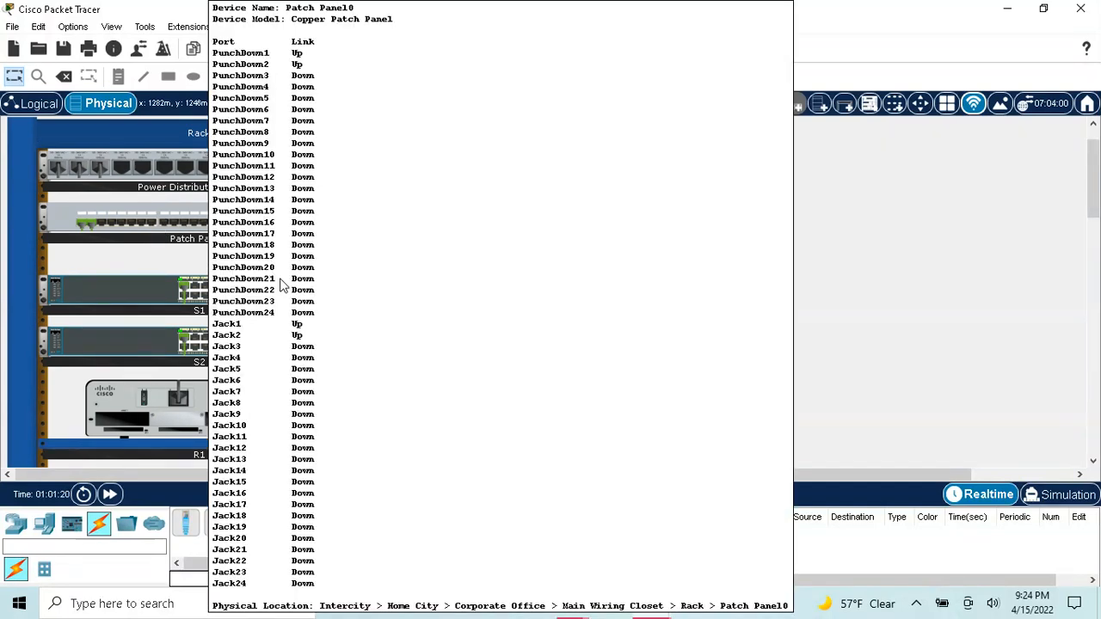
{"action": "scroll", "coordinate": [423, 348], "scroll_direction": "down", "scroll_amount": 2}
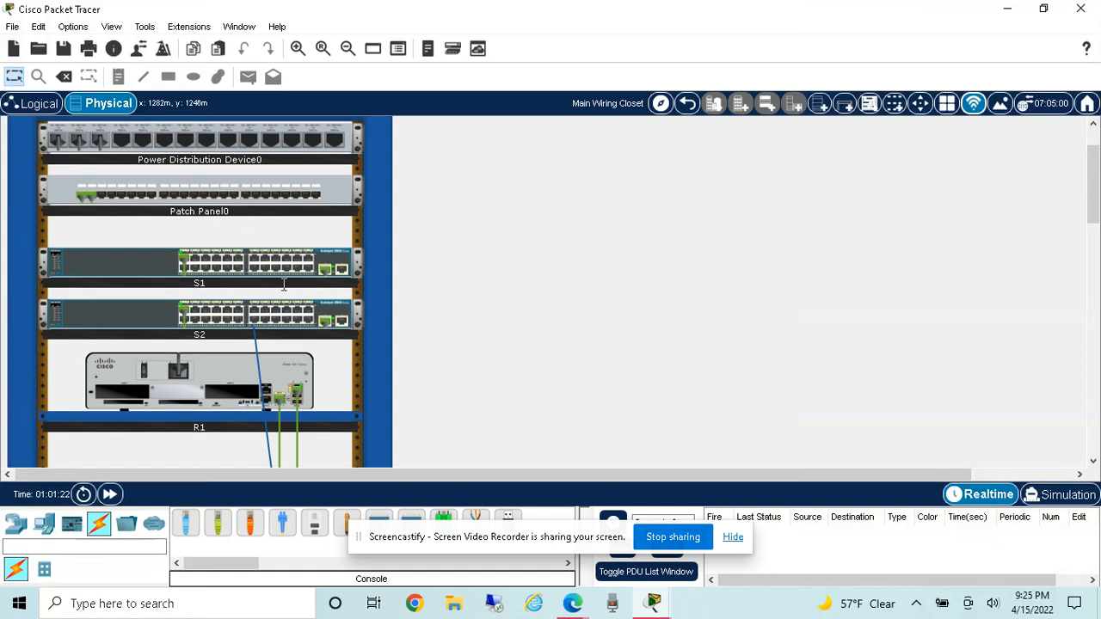
{"action": "scroll", "coordinate": [550, 363], "scroll_direction": "down", "scroll_amount": 2}
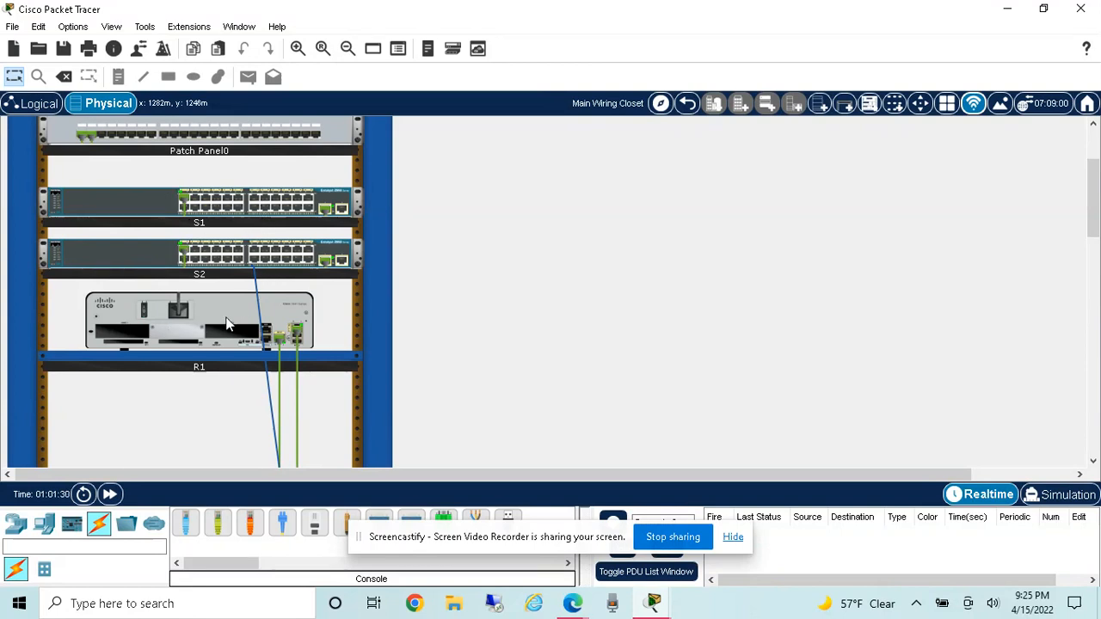
{"action": "mouse_move", "coordinate": [225, 325]}
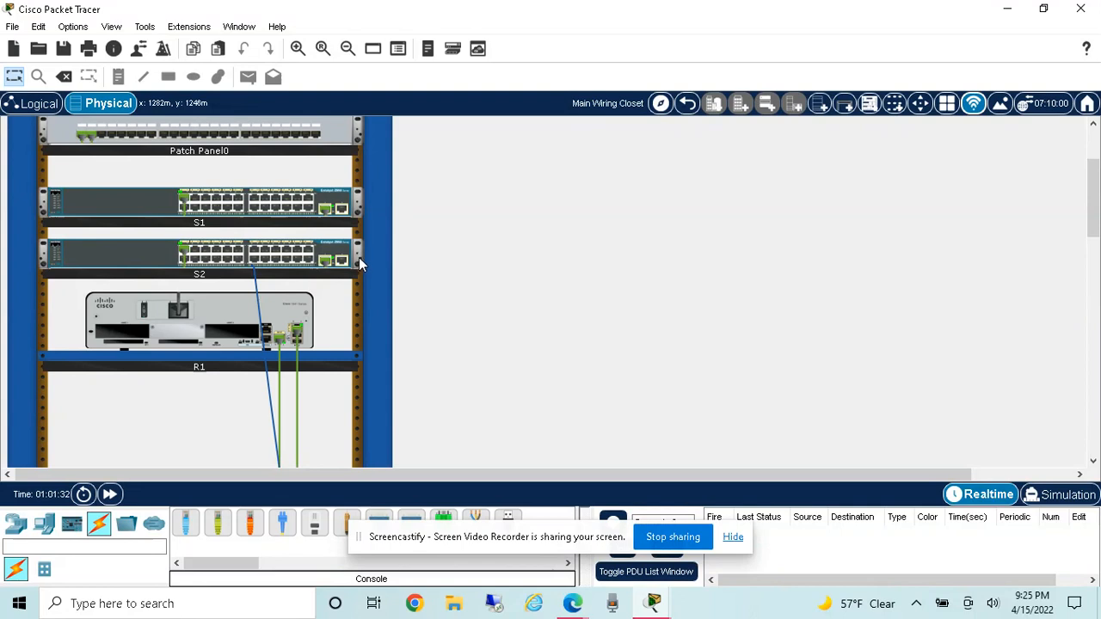